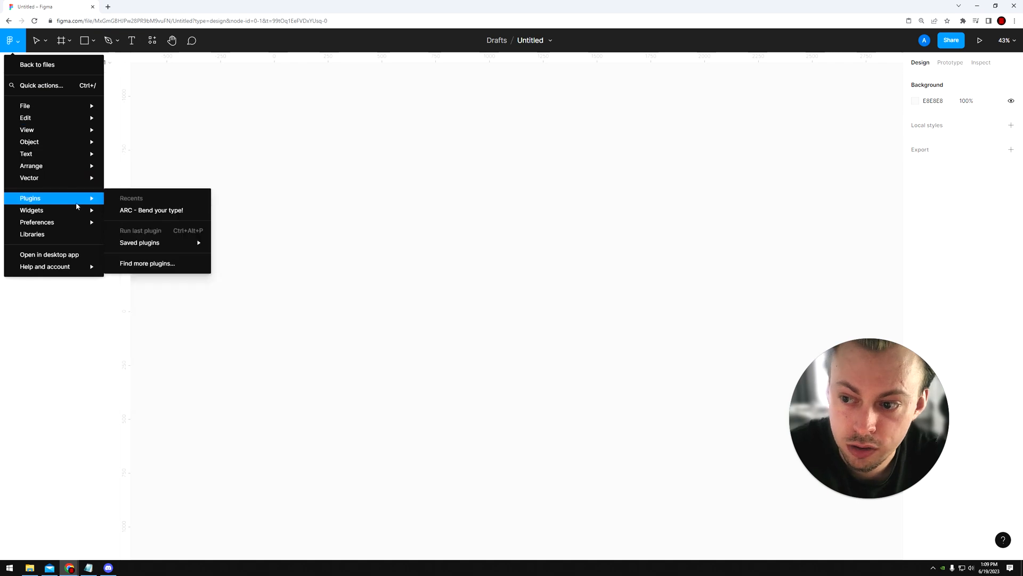
# Step: Search the plugin library for "iconify" and run the Iconify plugin
pyautogui.click(152, 263)
pyautogui.write('iconify')
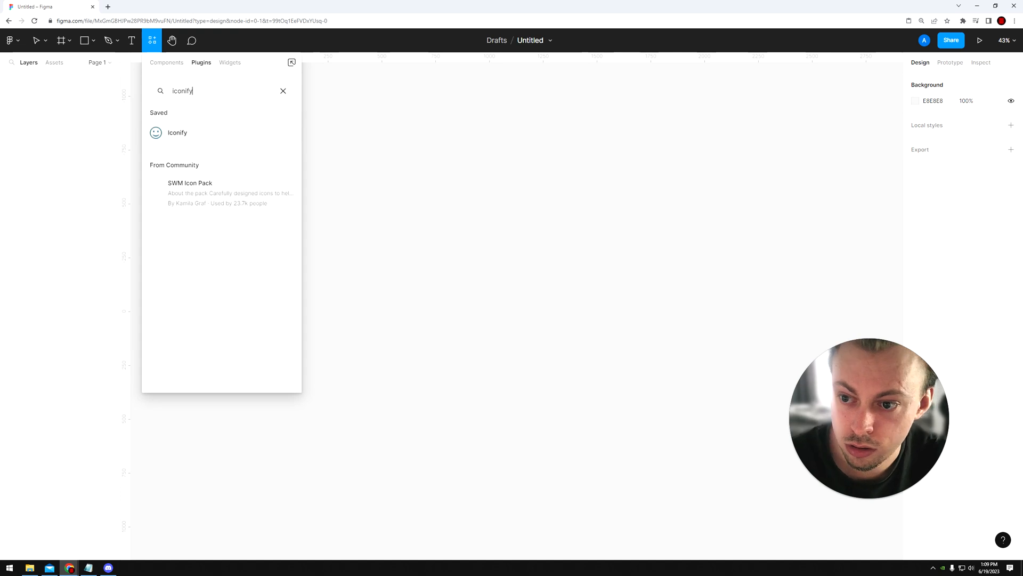
pyautogui.click(206, 137)
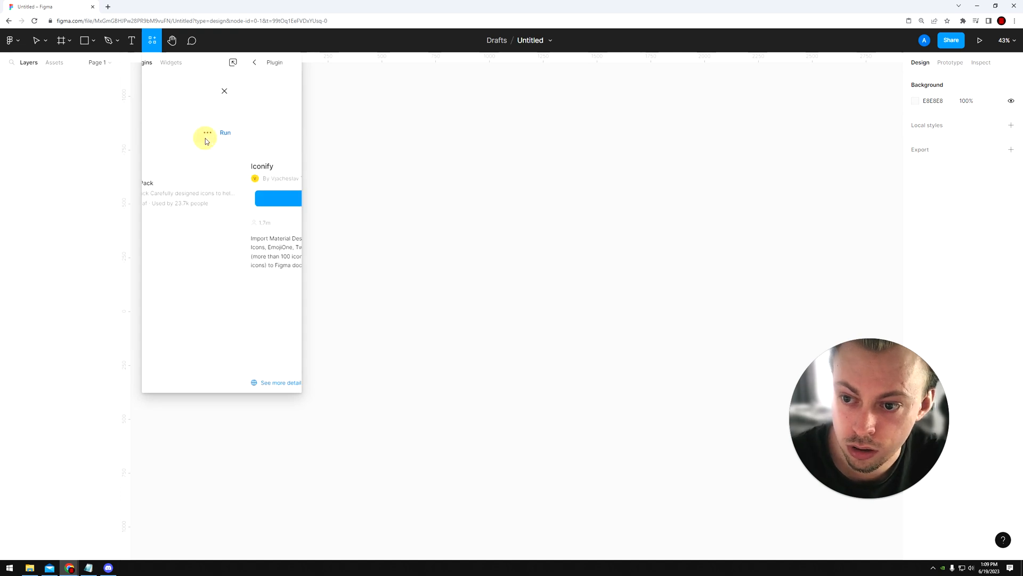
pyautogui.click(214, 198)
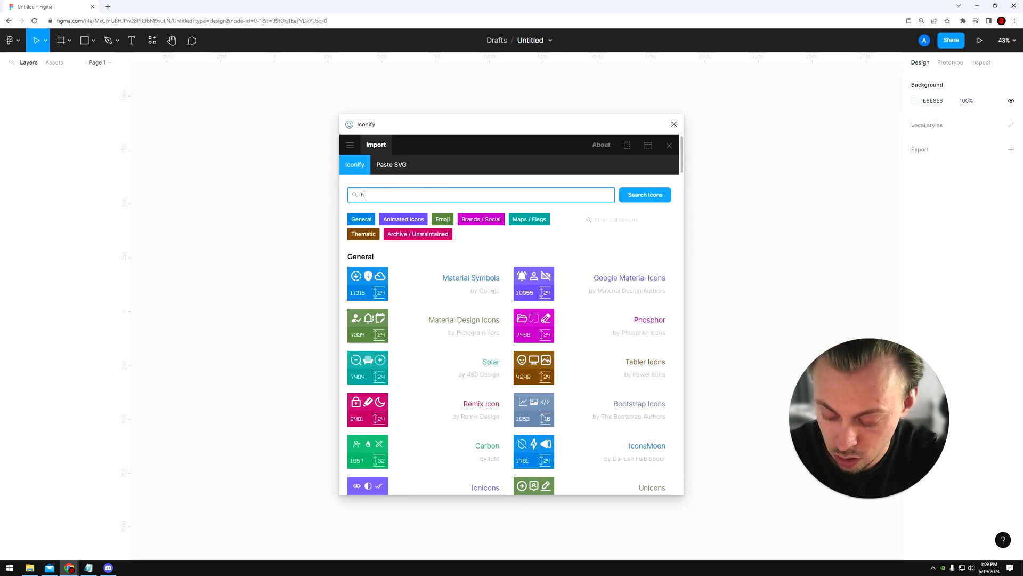
# Step: Search Iconify for "heart", import the solid mdi:heart icon onto the canvas and close the plugin
pyautogui.write('heart')
pyautogui.press('Return')
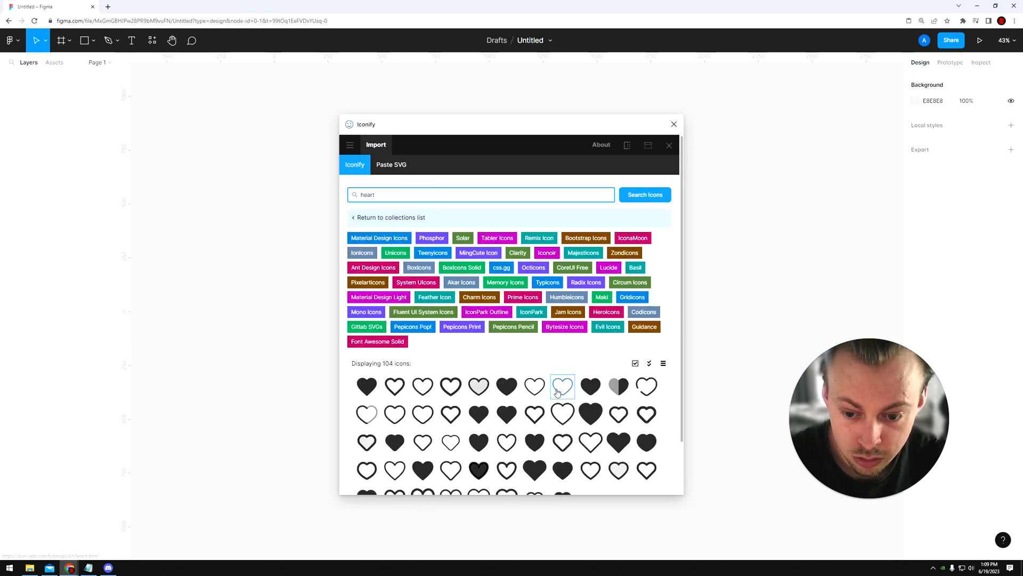
pyautogui.moveTo(367, 386); pyautogui.dragTo(263, 263)
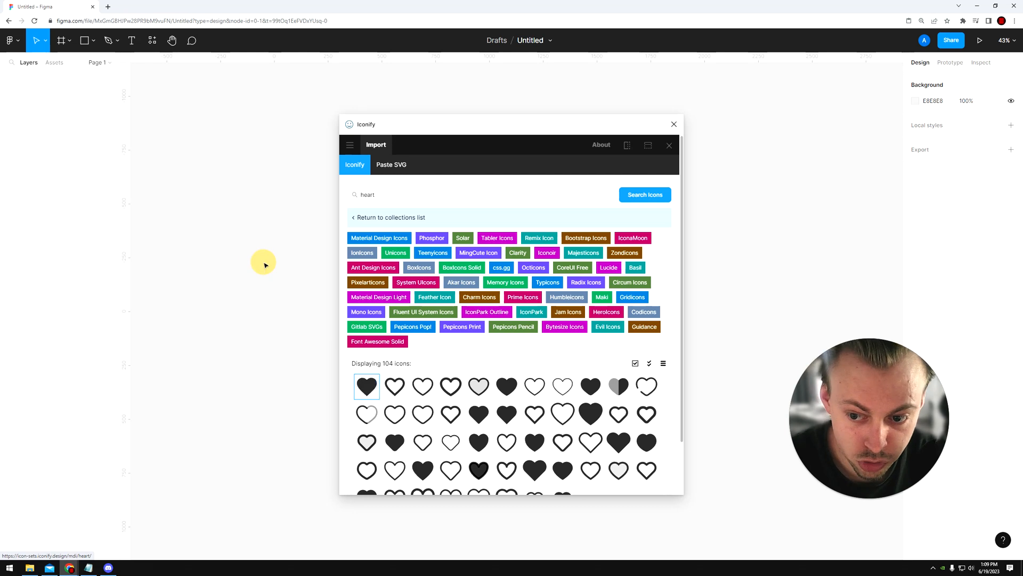
pyautogui.scroll(-1, 507, 413)
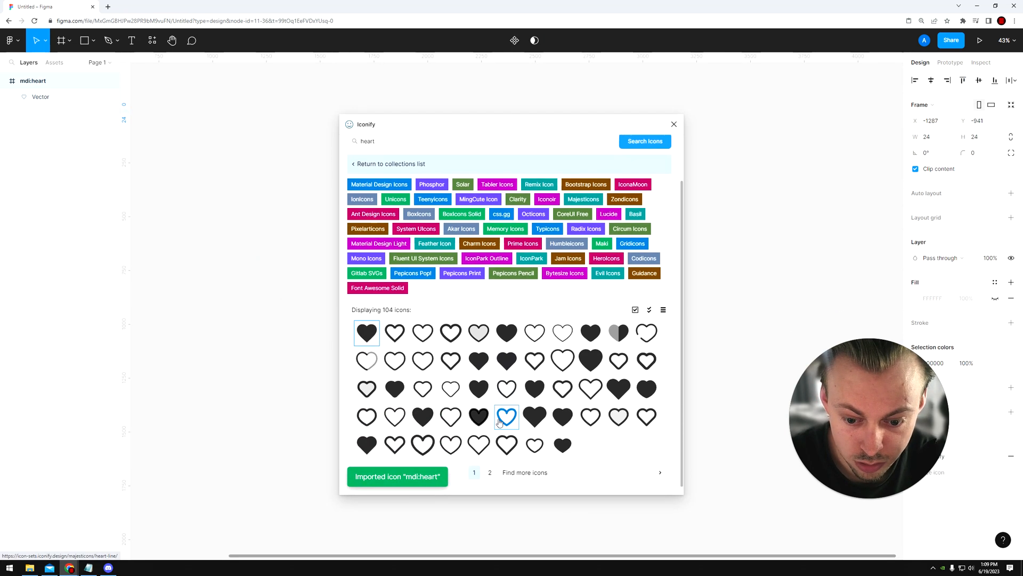
pyautogui.click(674, 125)
# Step: Enlarge the imported heart icon until its shape measures about 190 × 174
pyautogui.scroll(-3, 500, 202)
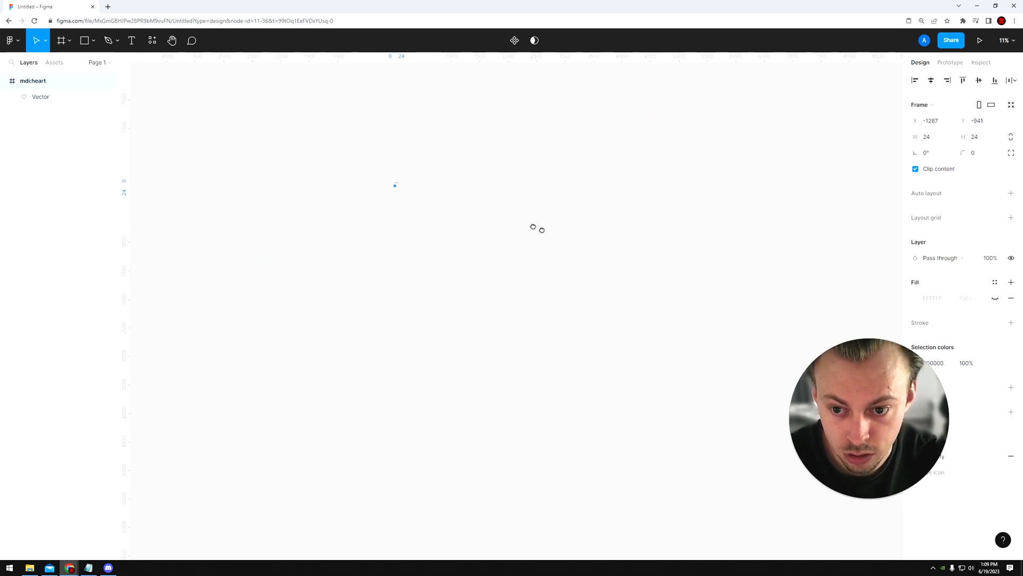
pyautogui.scroll(10, 410, 211)
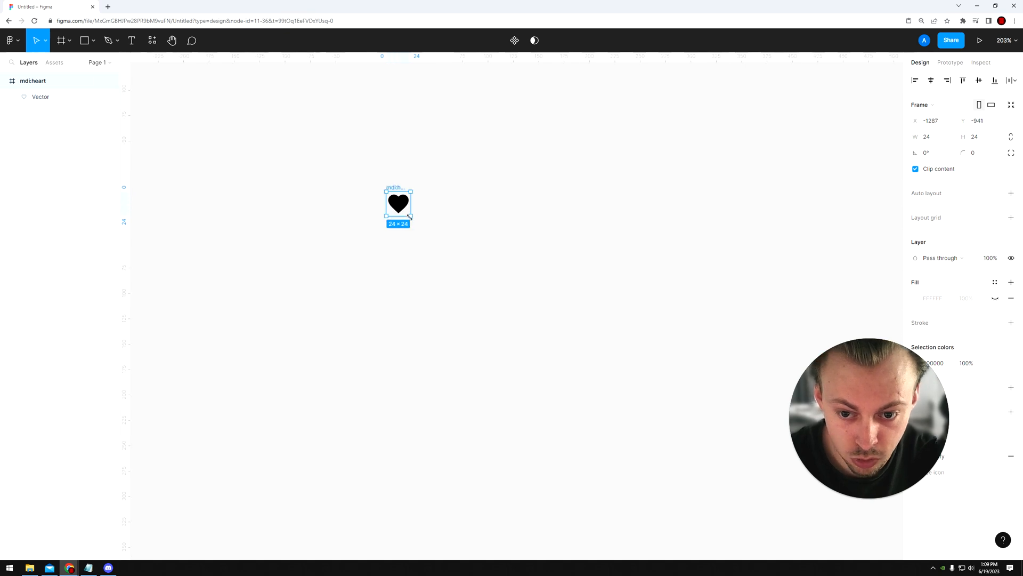
pyautogui.moveTo(410, 216); pyautogui.dragTo(624, 370)
pyautogui.click(653, 370)
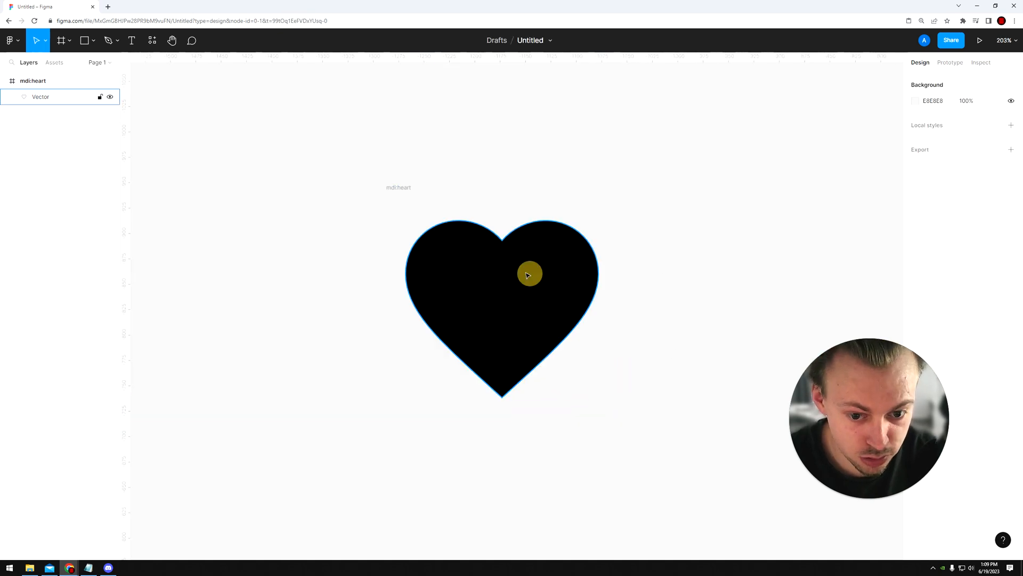
# Step: Change the heart vector's fill to red FF2323
pyautogui.click(527, 275)
pyautogui.click(915, 281)
pyautogui.click(887, 294)
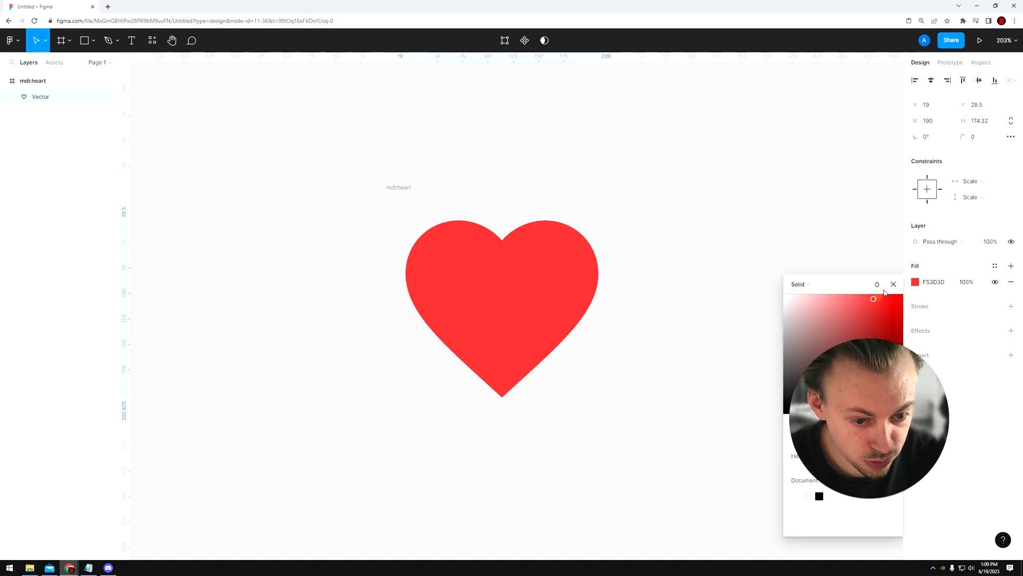
pyautogui.click(726, 263)
# Step: Move the red heart vector out of the mdi:heart frame and delete the empty frame
pyautogui.hscroll(3, 591, 222)
pyautogui.scroll(2, 539, 242)
pyautogui.moveTo(568, 109); pyautogui.dragTo(288, 455)
pyautogui.scroll(-3, 288, 455)
pyautogui.moveTo(304, 384); pyautogui.dragTo(507, 363)
pyautogui.moveTo(254, 226); pyautogui.dragTo(411, 440)
pyautogui.press('Delete')
pyautogui.hscroll(3, 318, 414)
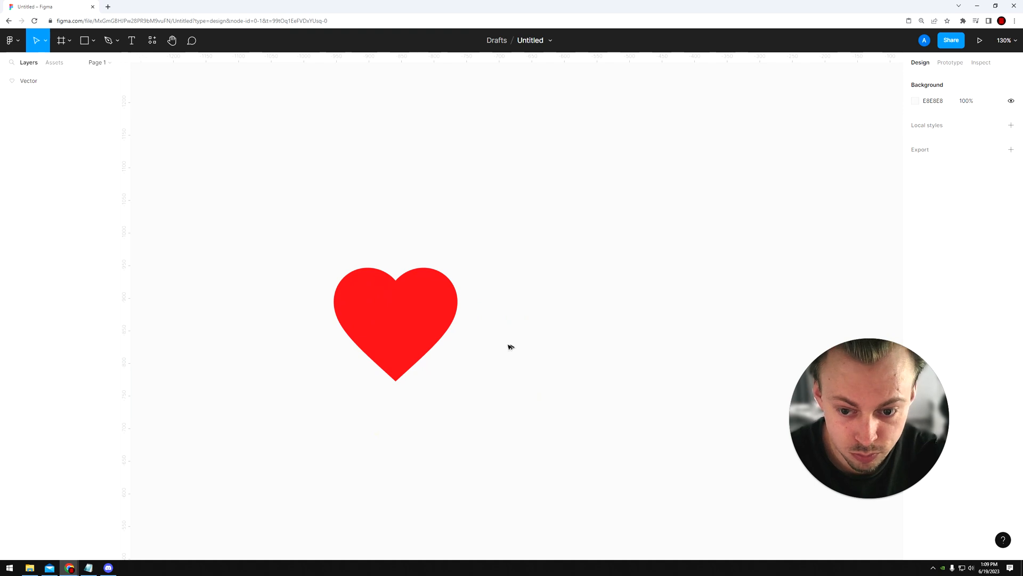
# Step: Delete the red heart vector to leave the canvas empty
pyautogui.scroll(4, 510, 347)
pyautogui.hscroll(-2, 495, 354)
pyautogui.scroll(-3, 536, 349)
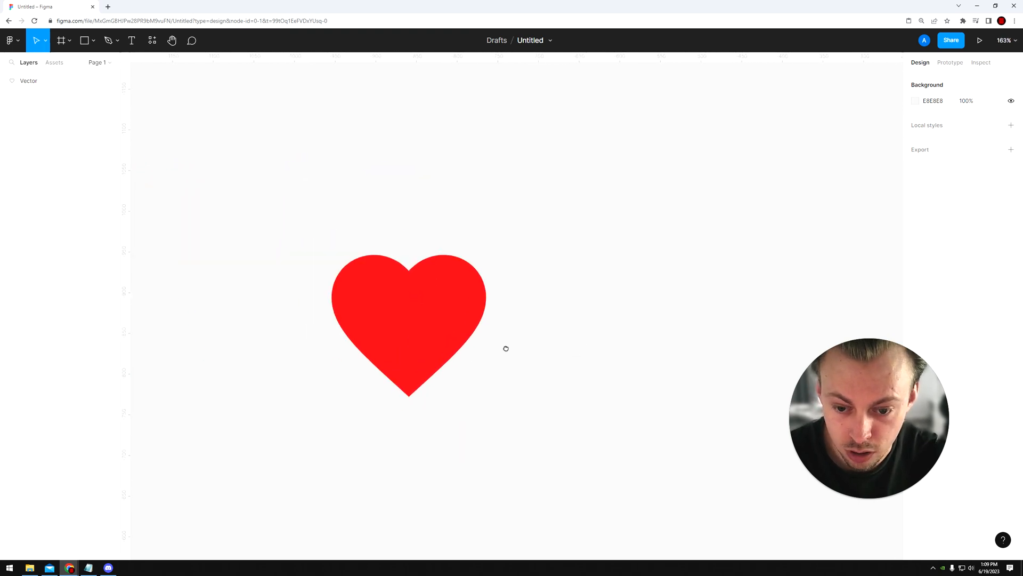
pyautogui.hscroll(6, 505, 347)
pyautogui.hscroll(-4, 236, 350)
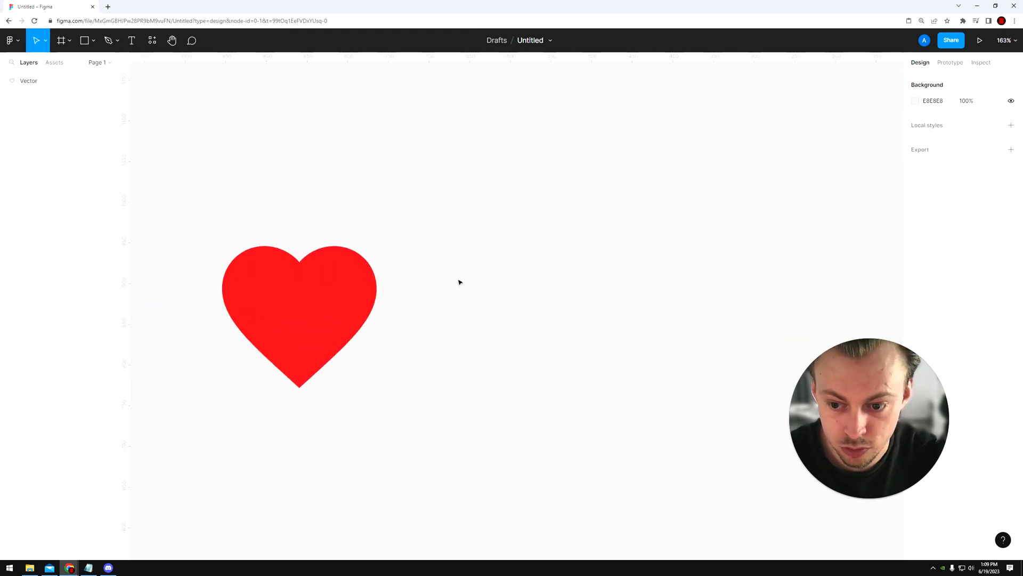
pyautogui.moveTo(433, 227); pyautogui.dragTo(258, 358)
pyautogui.press('Delete')
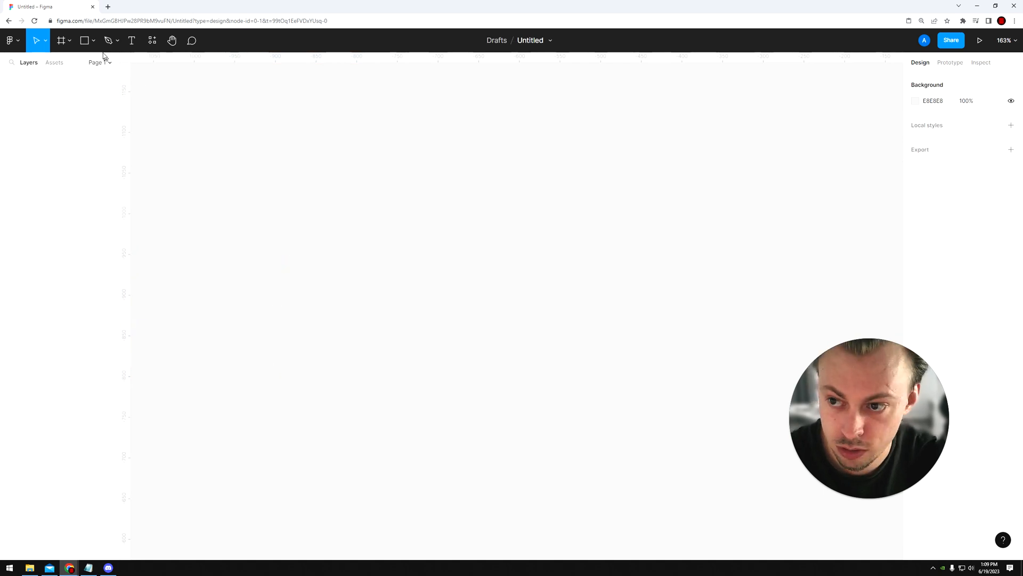
# Step: Draw a circle about 142 × 142 and place a duplicate level beside it, overlapping it by about 31
pyautogui.click(93, 40)
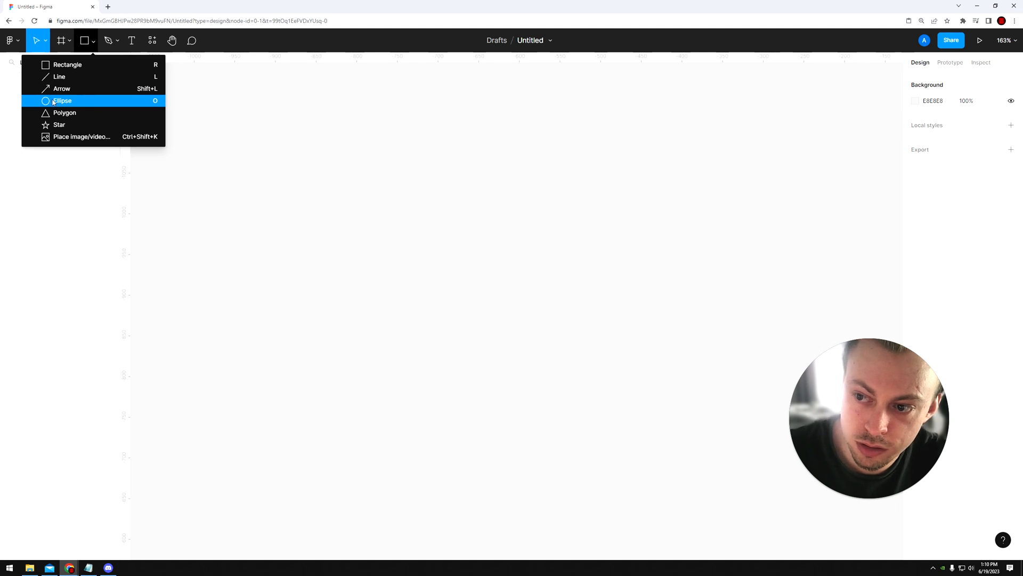
pyautogui.click(71, 105)
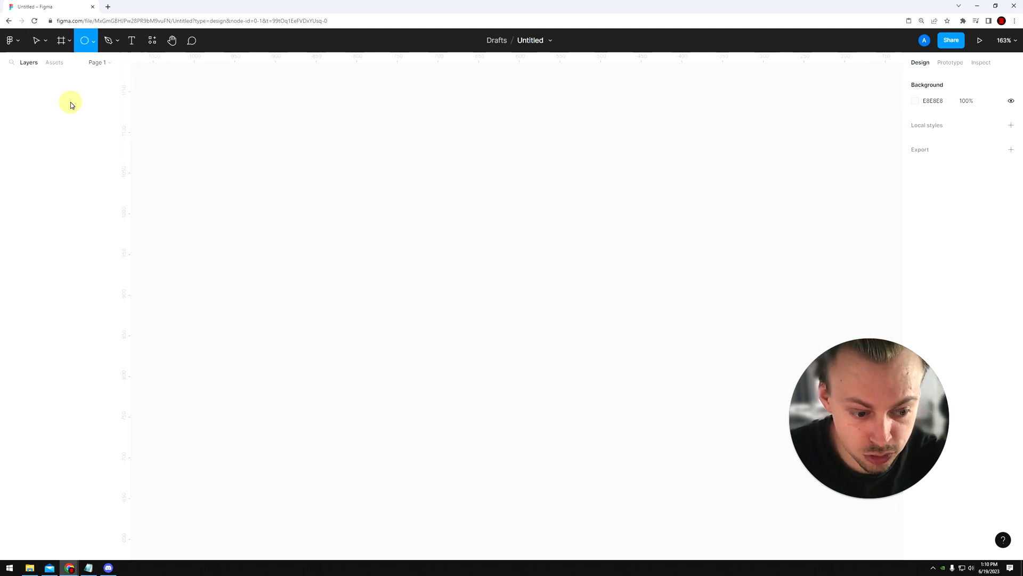
pyautogui.moveTo(337, 172); pyautogui.dragTo(451, 267)
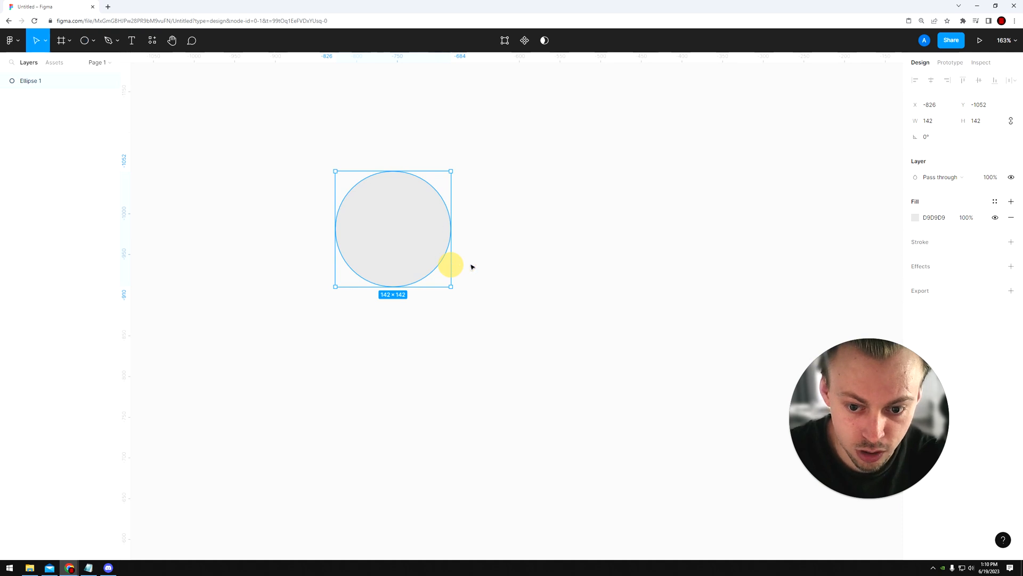
pyautogui.moveTo(498, 207); pyautogui.dragTo(389, 263)
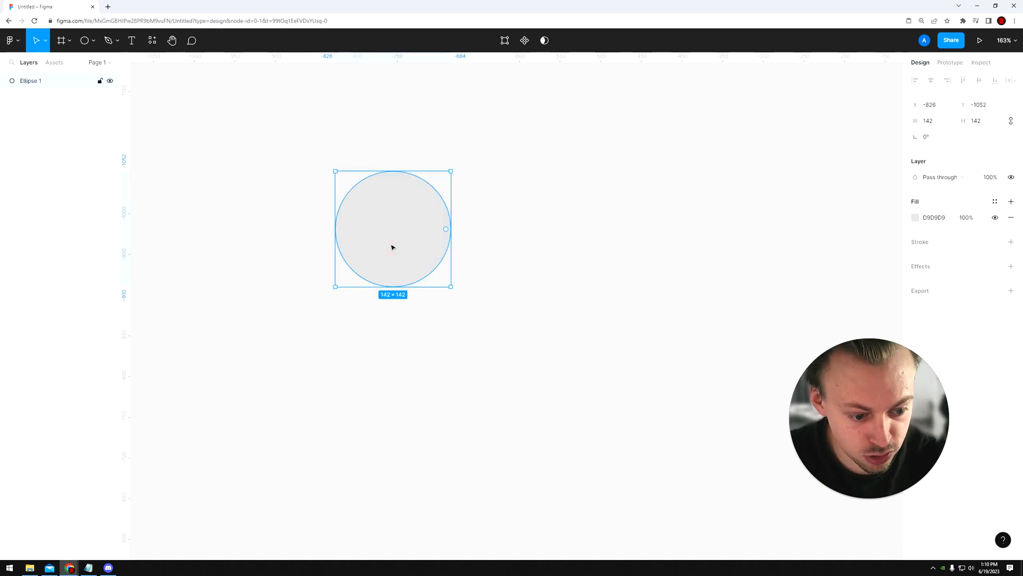
pyautogui.moveTo(381, 245); pyautogui.dragTo(467, 247)
# Step: Select both circles and fill them with bright red
pyautogui.moveTo(383, 345); pyautogui.dragTo(489, 232)
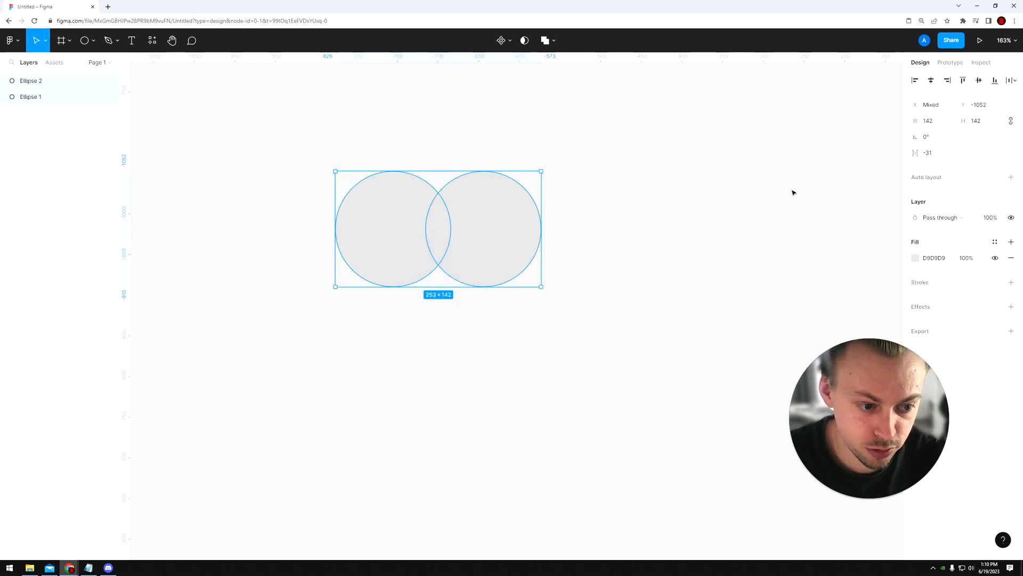
pyautogui.click(915, 258)
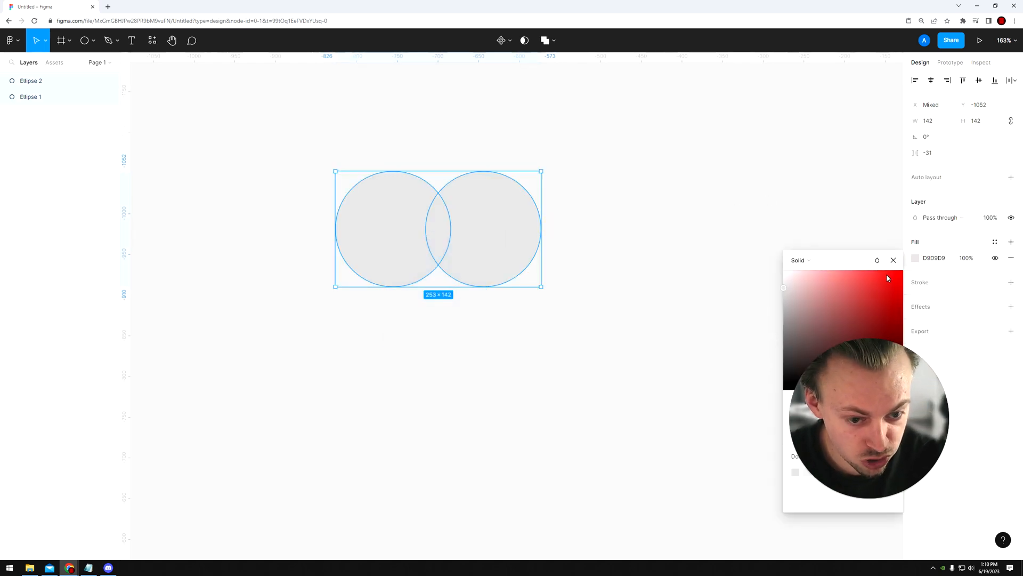
pyautogui.click(898, 271)
pyautogui.click(564, 308)
# Step: With the Pen tool, draw a vertical line about 90 long downward from just above the circles' lower notch
pyautogui.scroll(5, 430, 295)
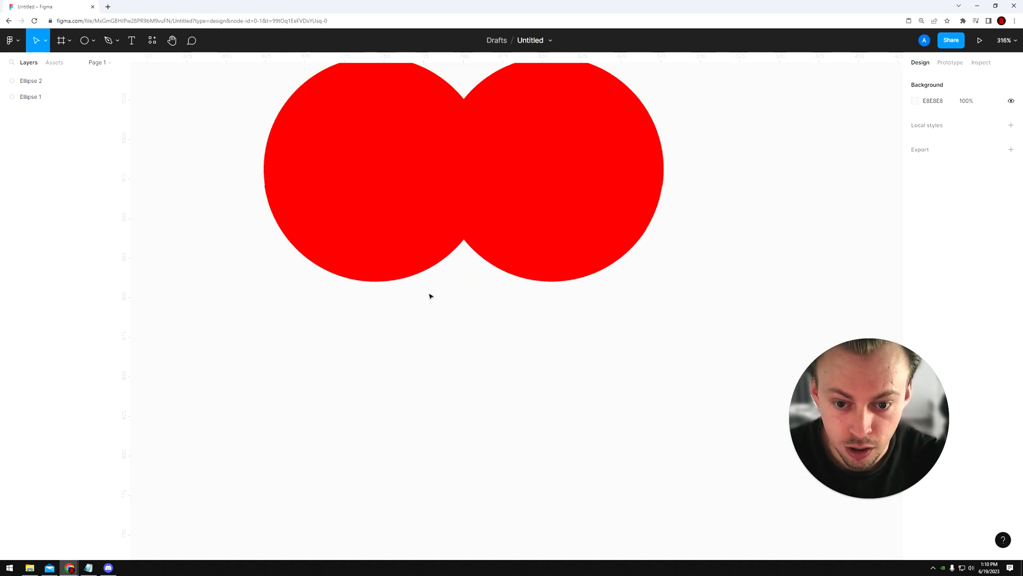
pyautogui.scroll(1, 429, 295)
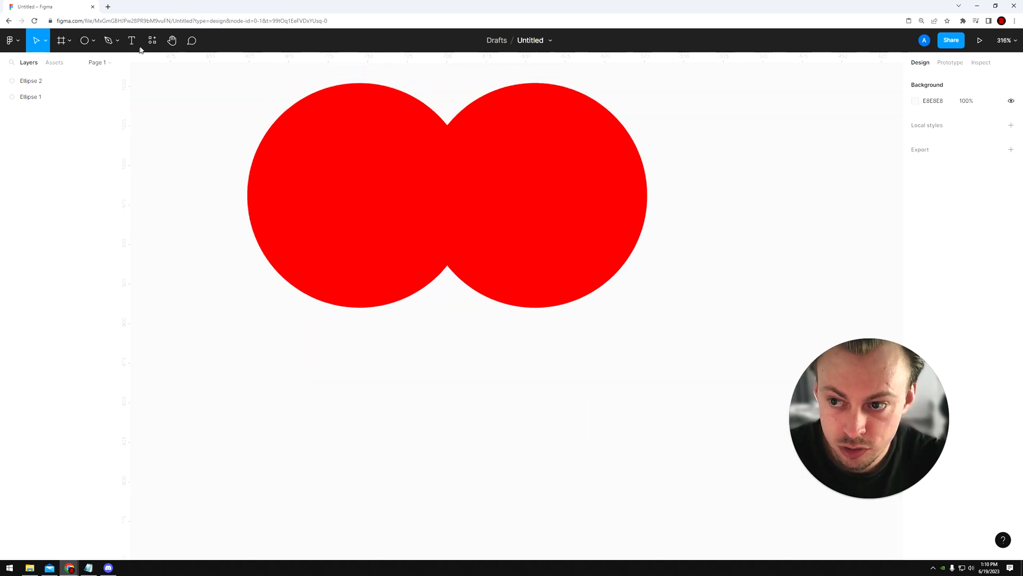
pyautogui.click(110, 45)
pyautogui.scroll(3, 447, 265)
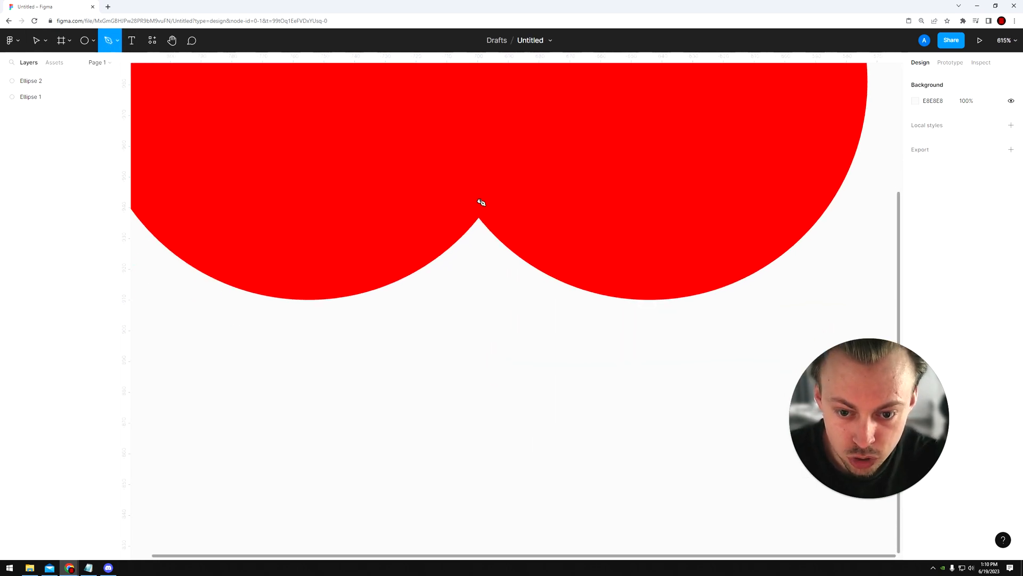
pyautogui.scroll(5, 481, 202)
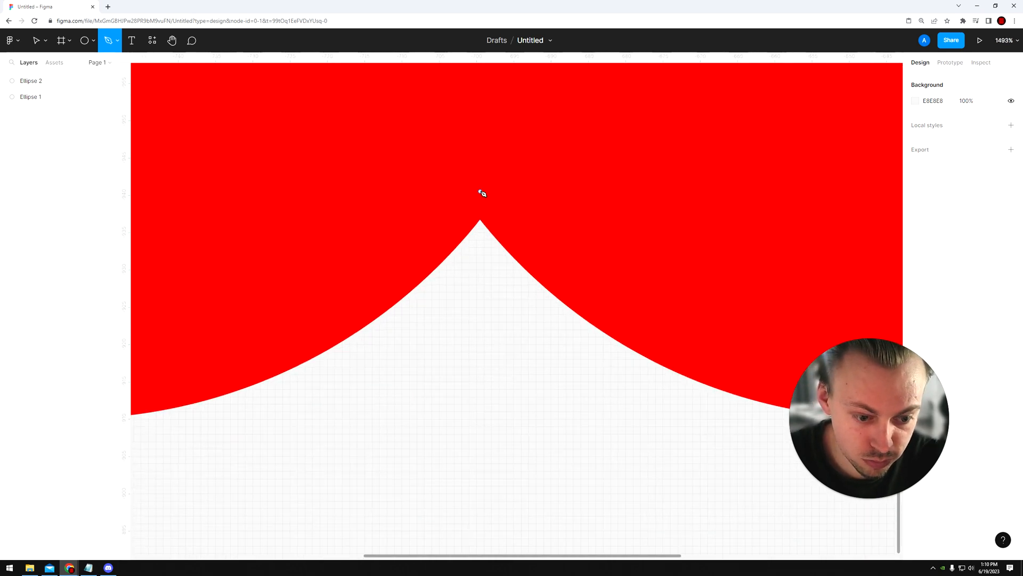
pyautogui.click(482, 193)
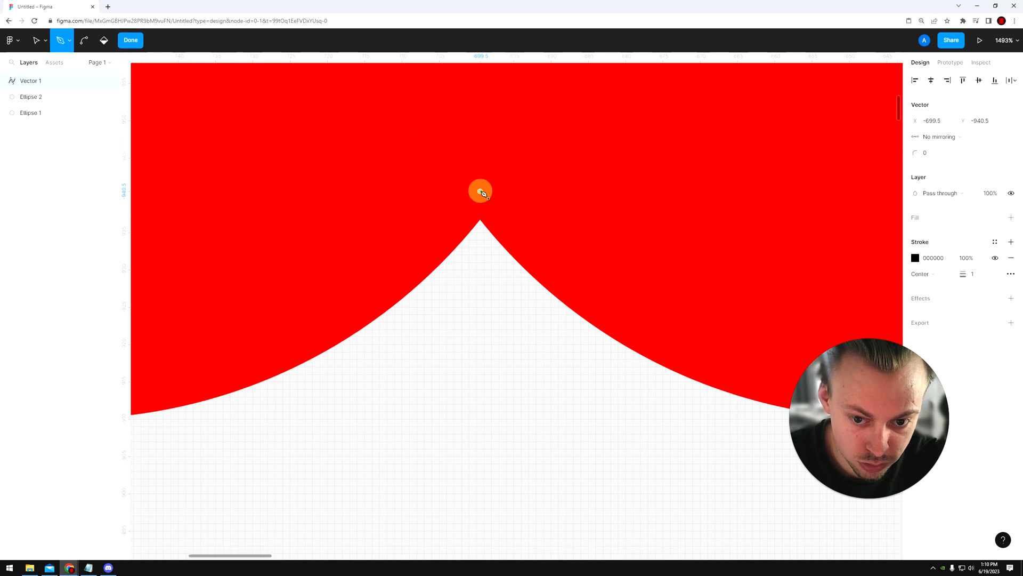
pyautogui.scroll(-10, 481, 192)
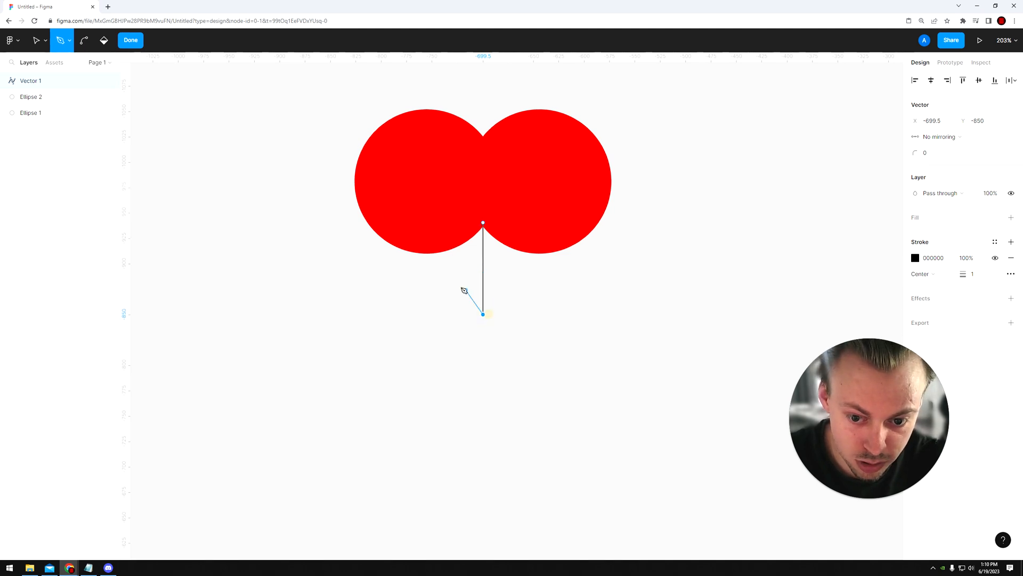
# Step: Continue the path to the lower-left edge of the left circle and close it at its starting point as a triangle
pyautogui.scroll(5, 412, 252)
pyautogui.scroll(9, 407, 249)
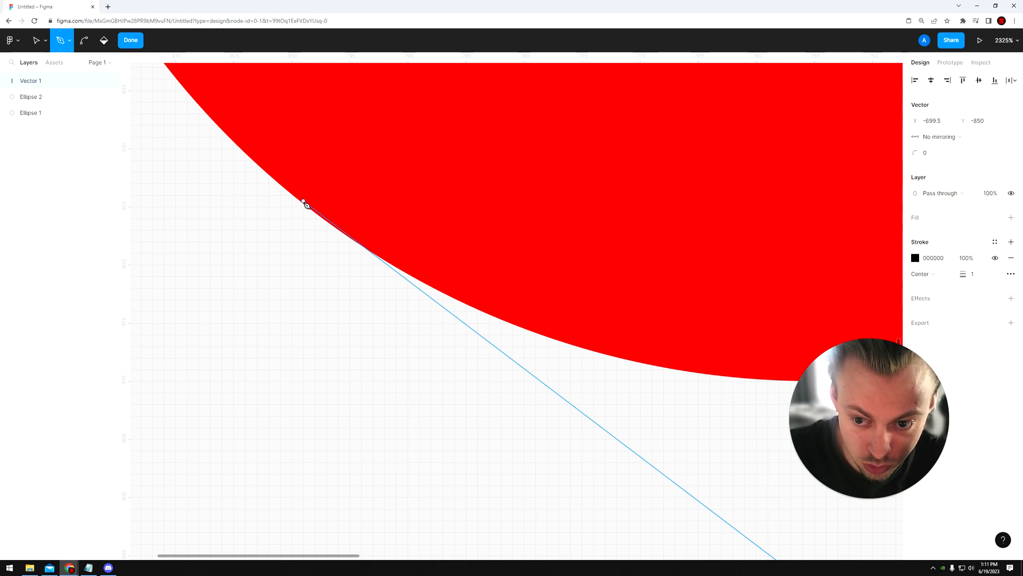
pyautogui.scroll(5, 306, 205)
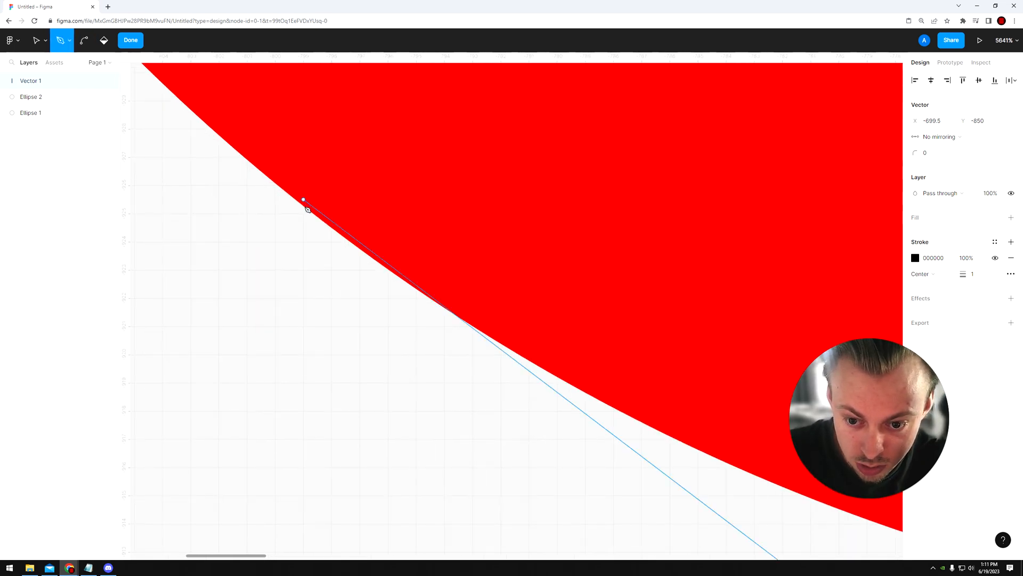
pyautogui.click(320, 215)
pyautogui.scroll(-15, 320, 215)
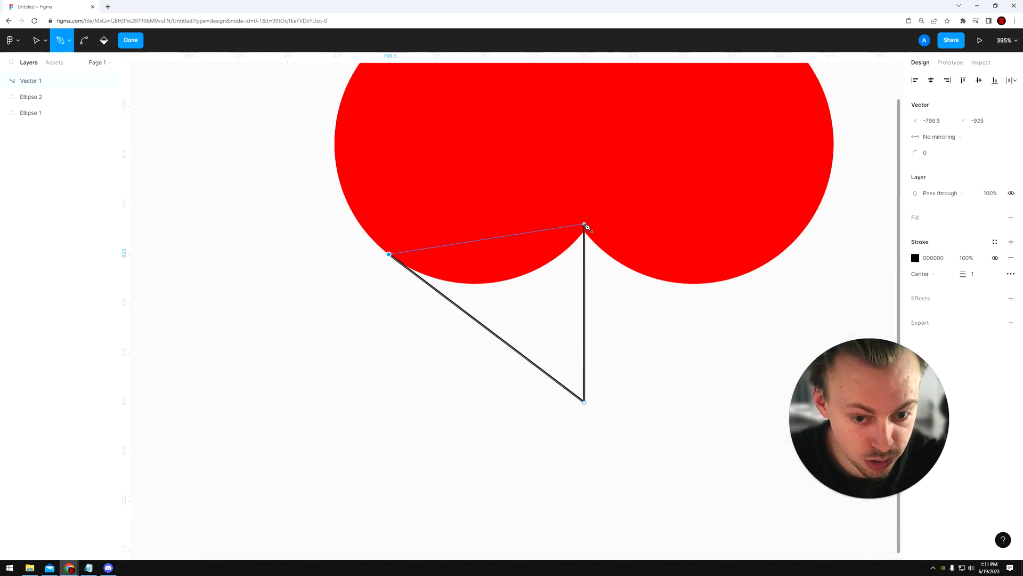
pyautogui.click(585, 224)
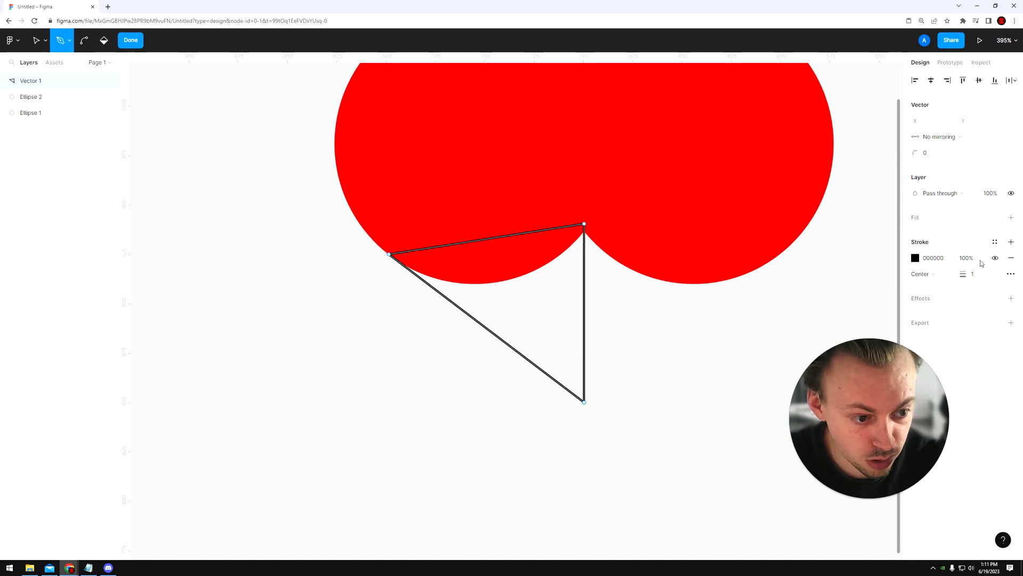
# Step: Remove the triangle's stroke and give it a fill sampled from the red circles, FF0A0A
pyautogui.click(1012, 258)
pyautogui.click(916, 217)
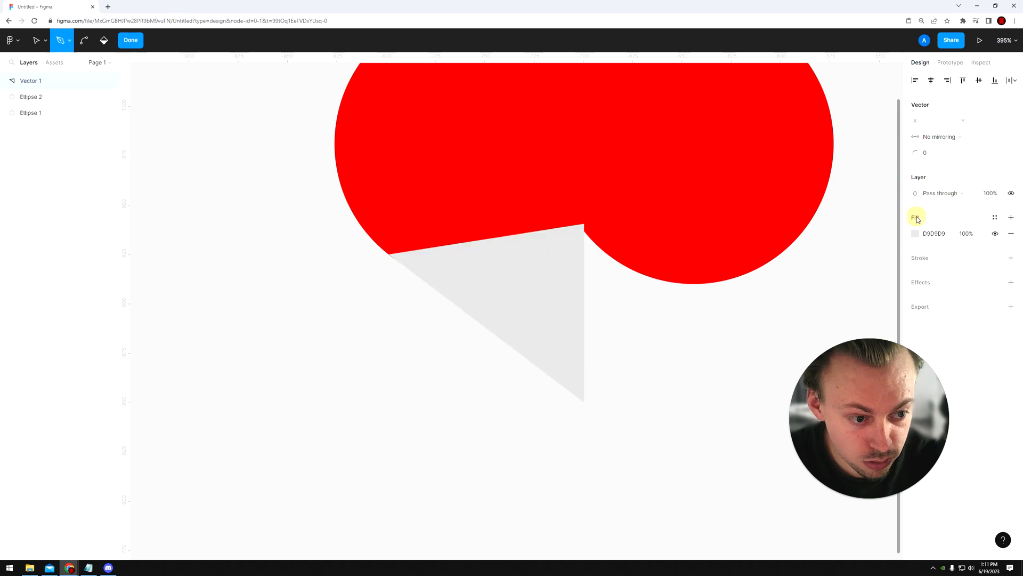
pyautogui.click(915, 234)
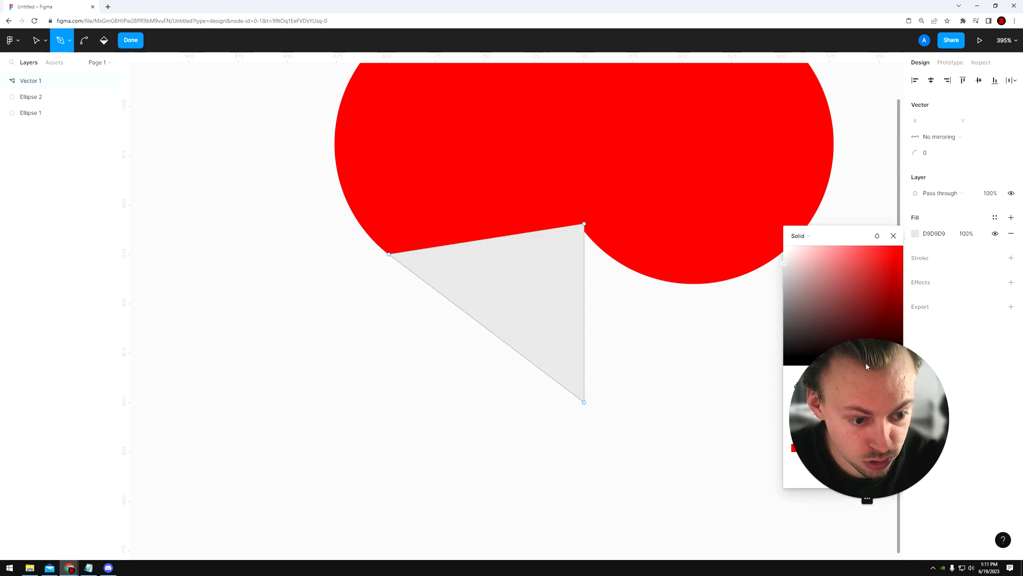
pyautogui.click(798, 384)
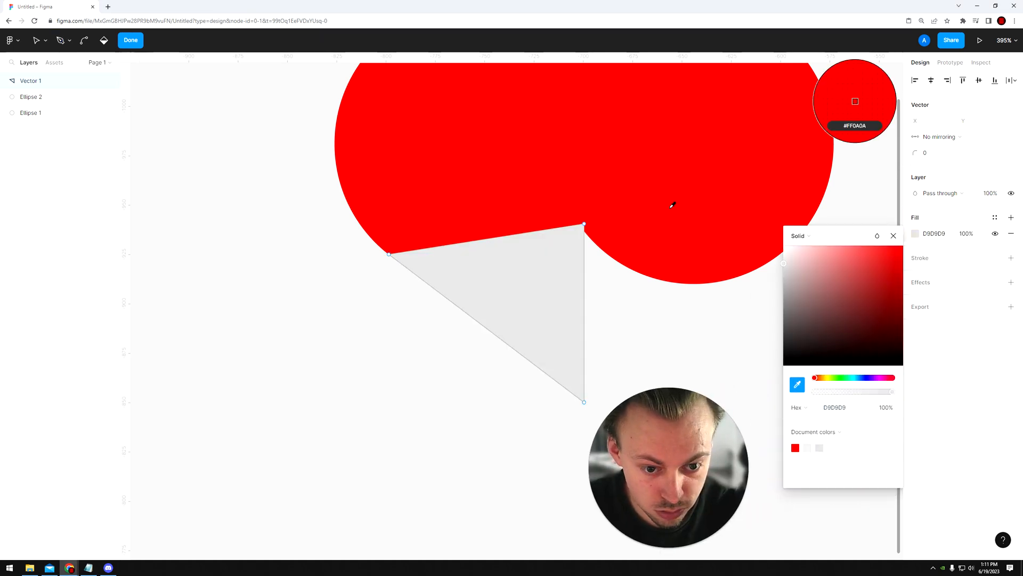
pyautogui.click(670, 210)
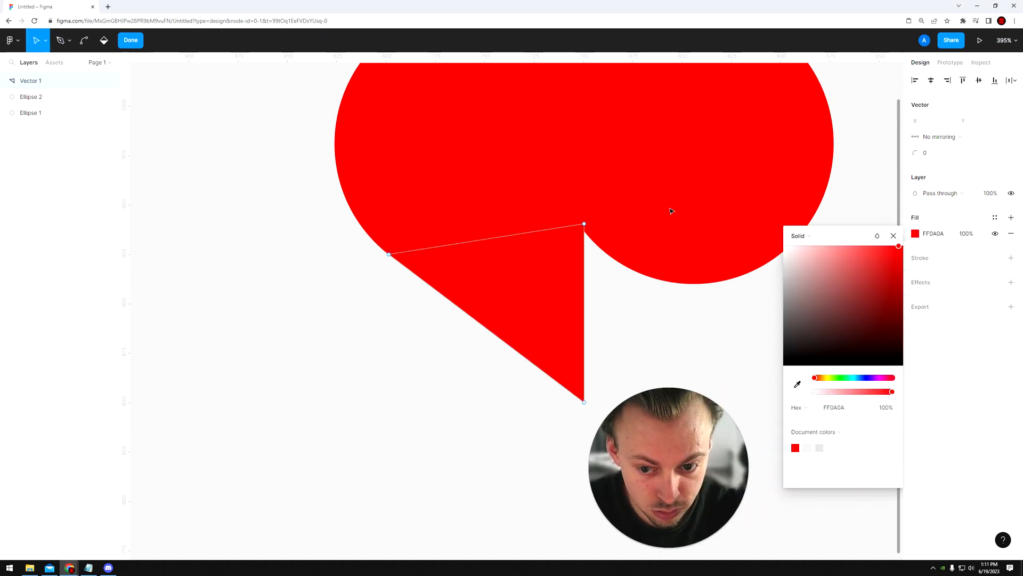
pyautogui.press('Escape')
pyautogui.click(644, 335)
# Step: Duplicate the triangle, flip the copy horizontally and place it against the original's vertical edge under the right circle
pyautogui.hscroll(2, 533, 298)
pyautogui.scroll(-1, 533, 298)
pyautogui.click(420, 264)
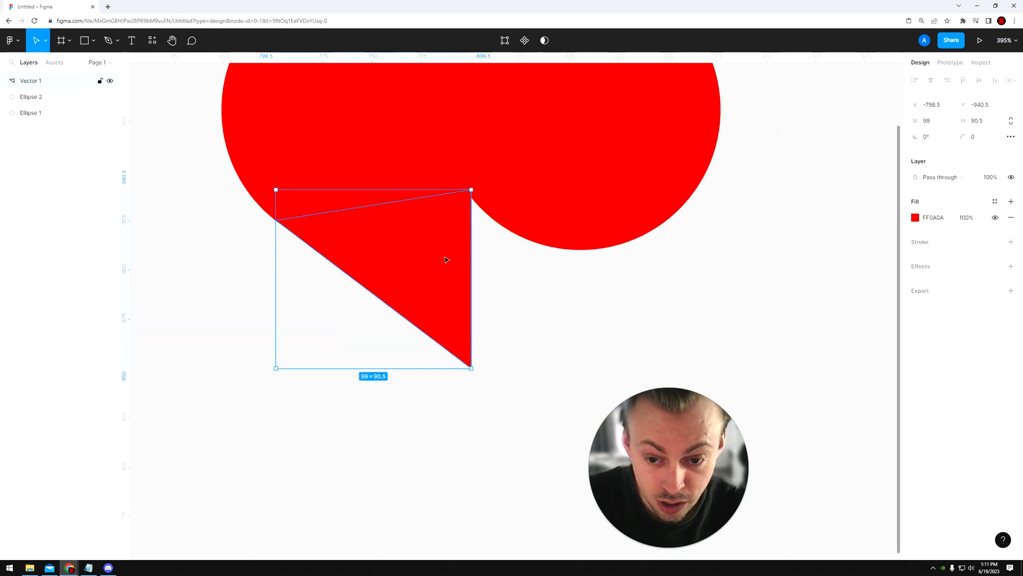
pyautogui.rightClick(436, 254)
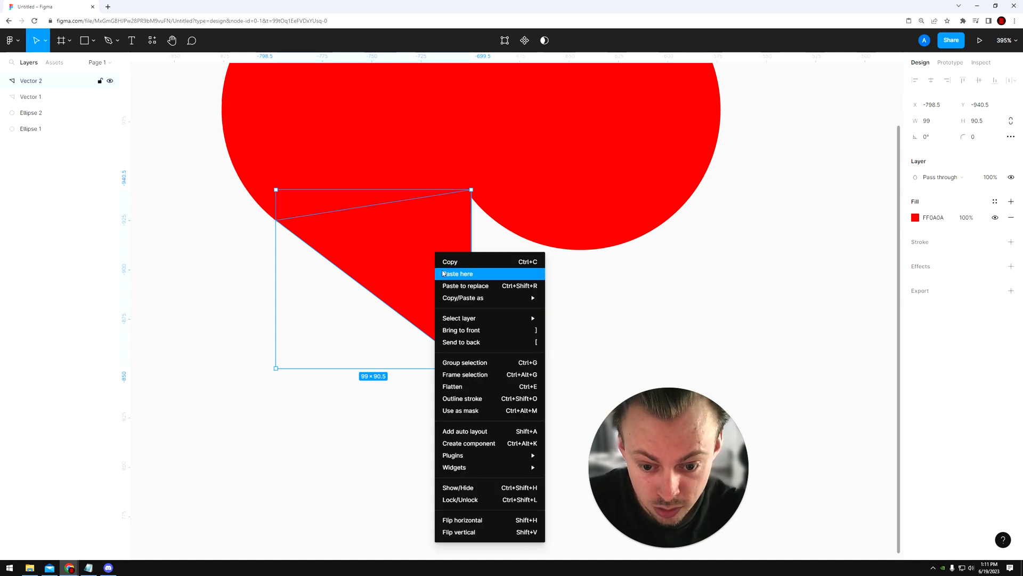
pyautogui.click(472, 521)
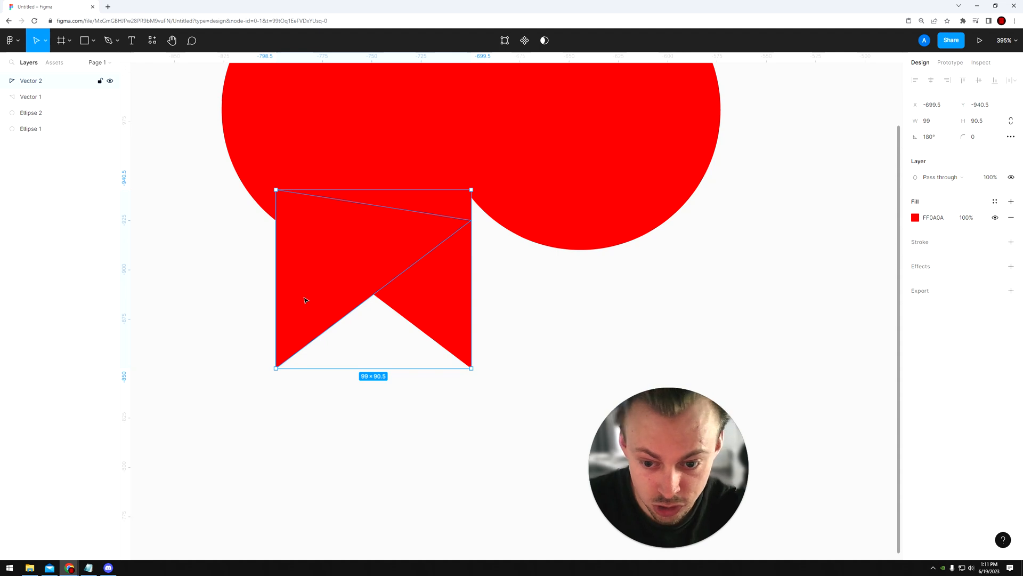
pyautogui.moveTo(305, 300); pyautogui.dragTo(501, 296)
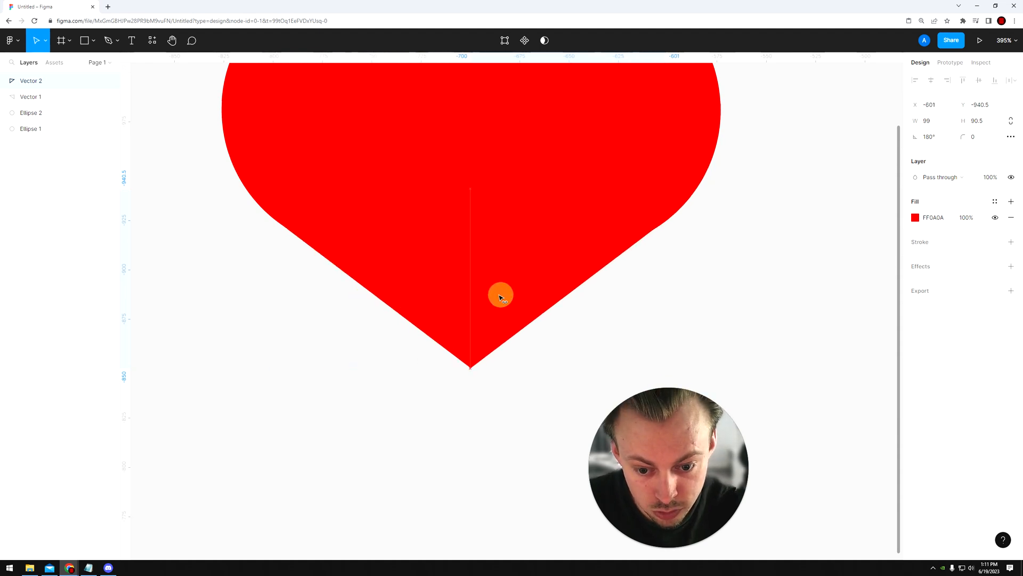
pyautogui.press('Escape')
pyautogui.scroll(-5, 483, 421)
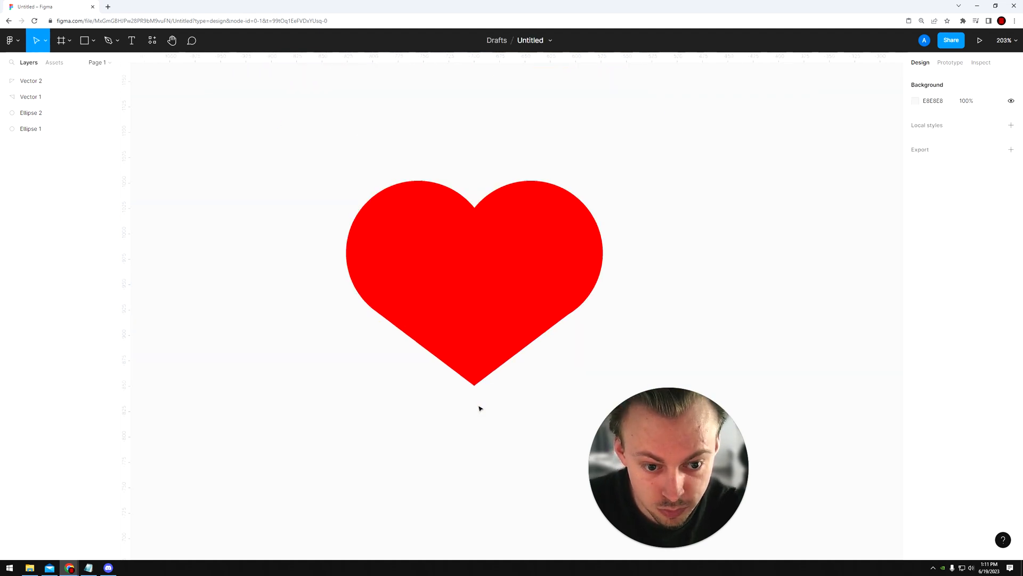
# Step: Stretch both triangles downward to lower the heart's tip, and move the left triangle's outer corner onto the circle's edge
pyautogui.moveTo(467, 430); pyautogui.dragTo(492, 434)
pyautogui.click(491, 461)
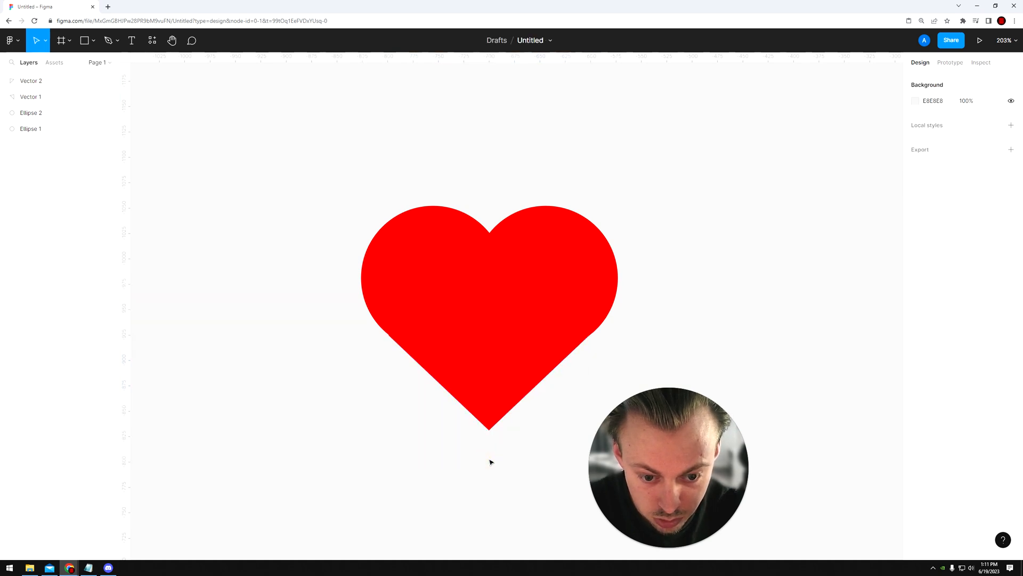
pyautogui.scroll(15, 385, 338)
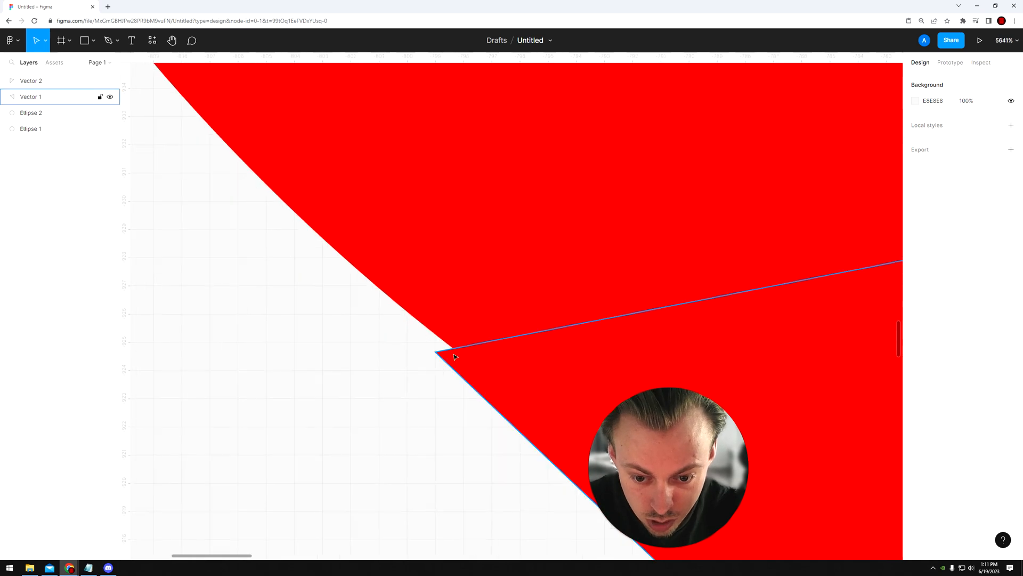
pyautogui.doubleClick(438, 353)
pyautogui.moveTo(440, 353); pyautogui.dragTo(451, 348)
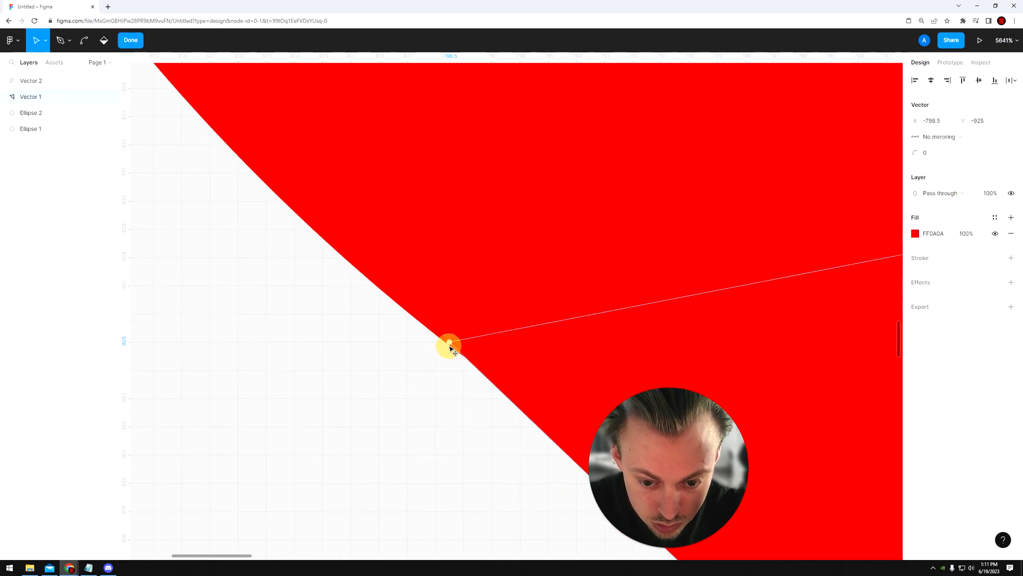
pyautogui.scroll(-15, 451, 349)
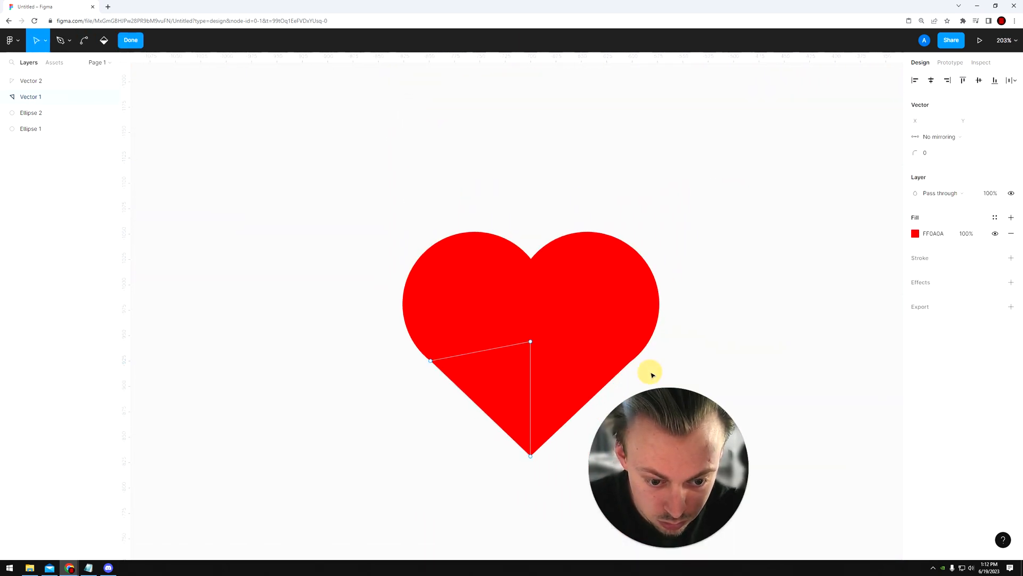
# Step: Examine up close how the right triangle's outer corner meets the edge of the right circle
pyautogui.scroll(5, 656, 368)
pyautogui.doubleClick(562, 359)
pyautogui.doubleClick(562, 359)
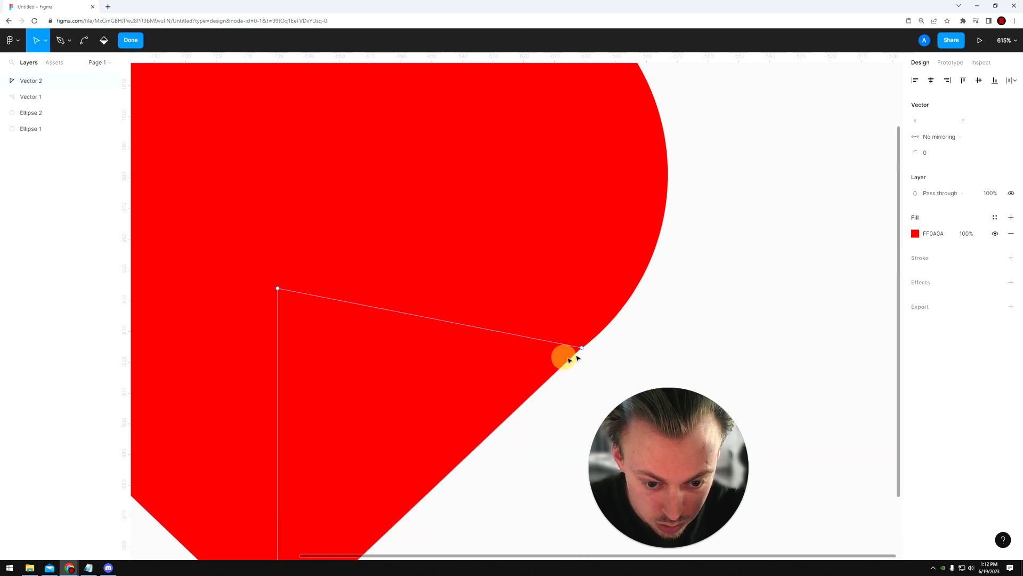
pyautogui.scroll(15, 579, 358)
pyautogui.press('Escape')
pyautogui.press('Escape')
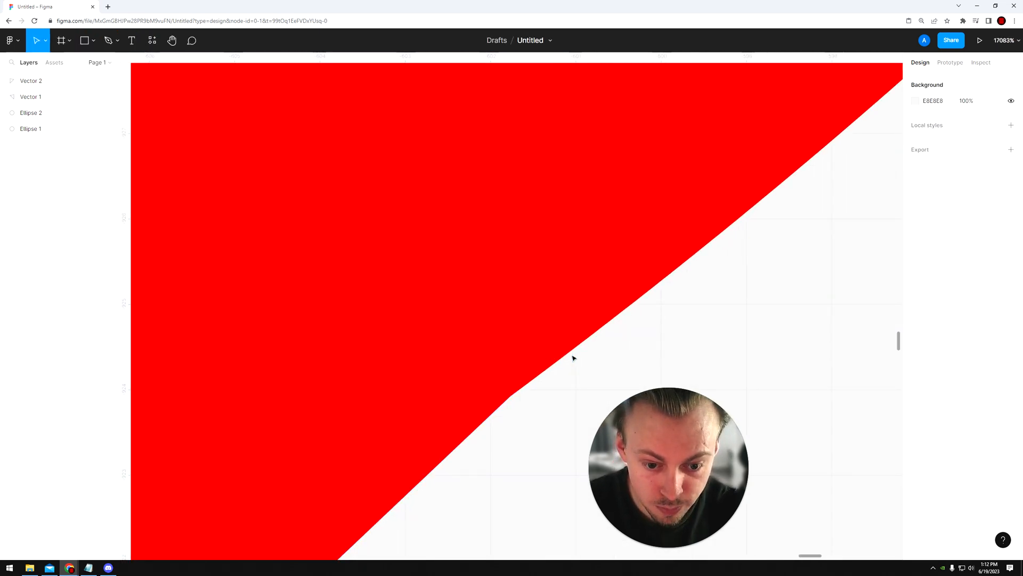
pyautogui.scroll(-20, 574, 358)
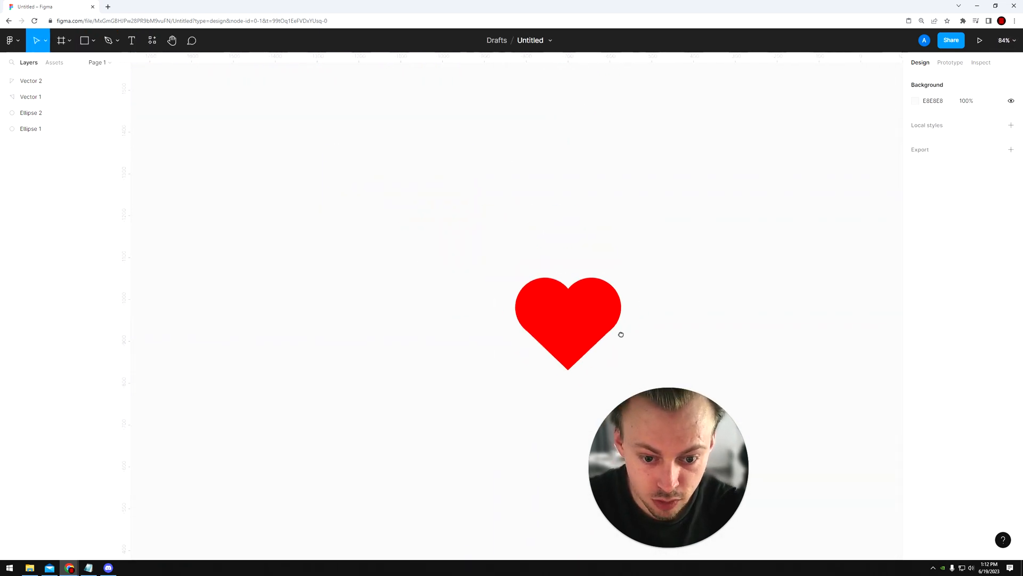
pyautogui.scroll(3, 613, 345)
# Step: Stretch both triangles downward to a height of 126 and fine-tune their vertical position at Y -946
pyautogui.moveTo(476, 434); pyautogui.dragTo(512, 417)
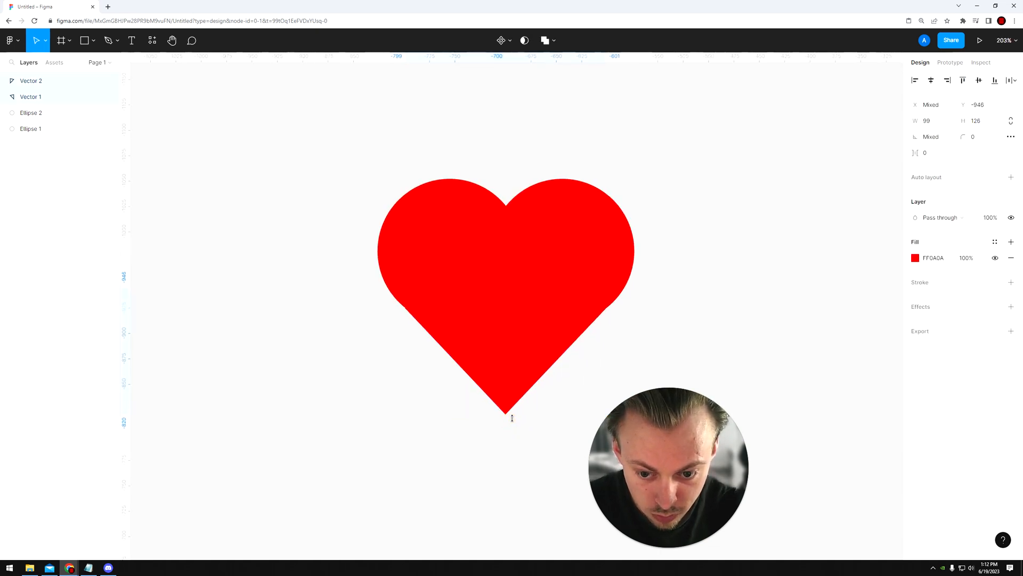
pyautogui.click(524, 444)
pyautogui.moveTo(451, 449); pyautogui.dragTo(565, 382)
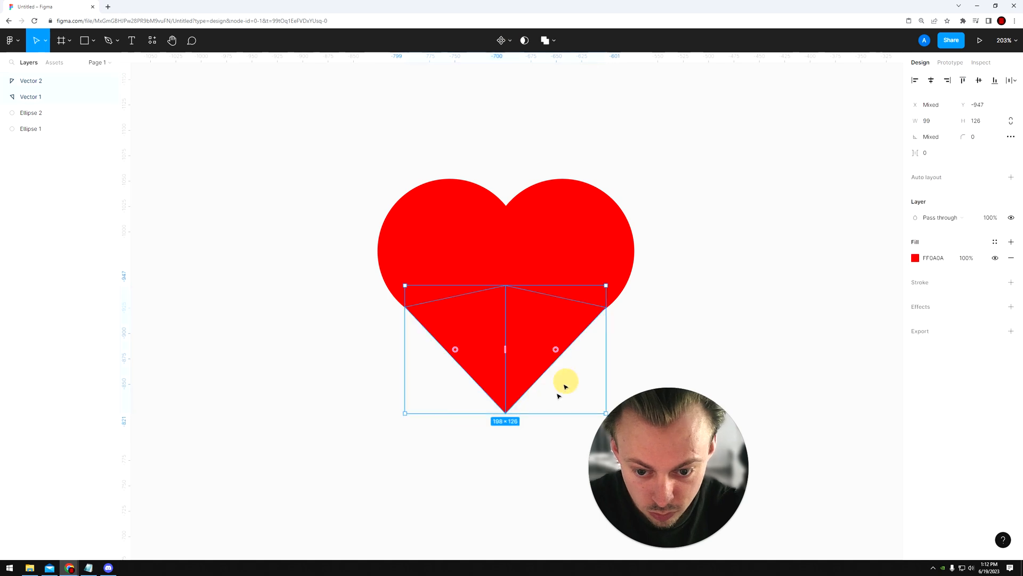
pyautogui.press('Down')
pyautogui.click(514, 446)
# Step: Move the left triangle's outer corner up along the left circle's edge to about X -809.5, Y -935.5
pyautogui.scroll(10, 410, 314)
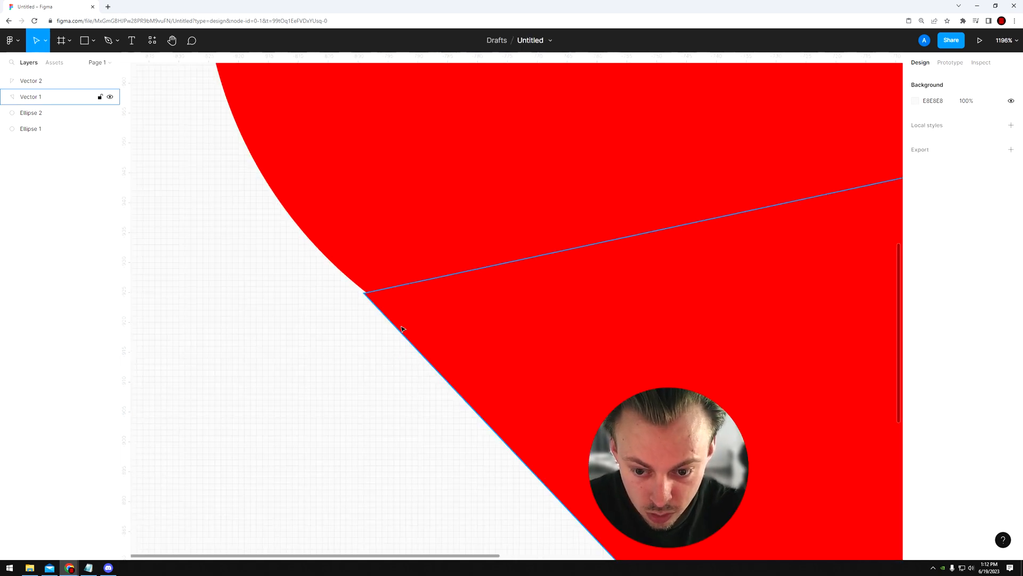
pyautogui.doubleClick(358, 290)
pyautogui.moveTo(358, 290); pyautogui.dragTo(303, 231)
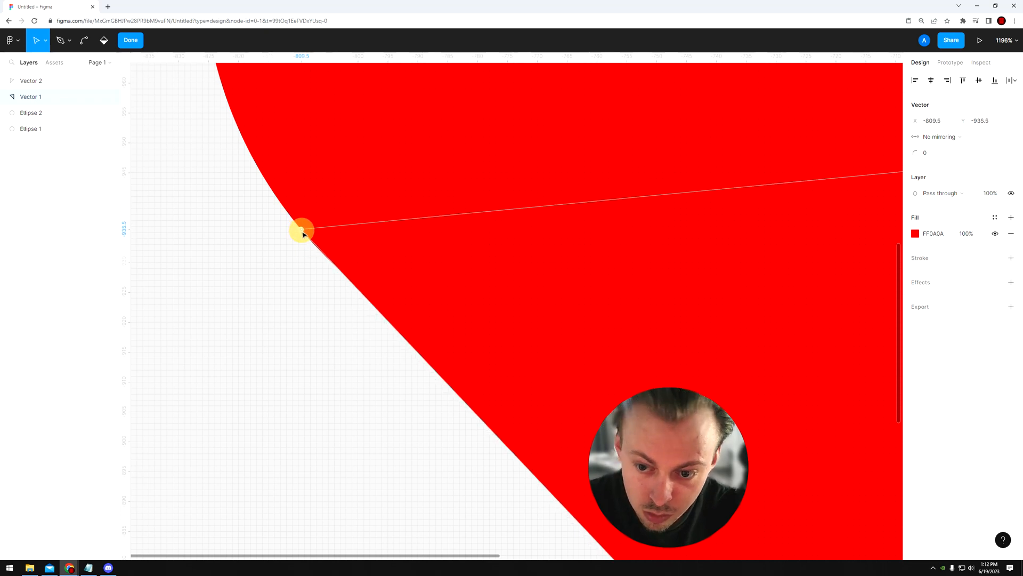
pyautogui.scroll(5, 302, 233)
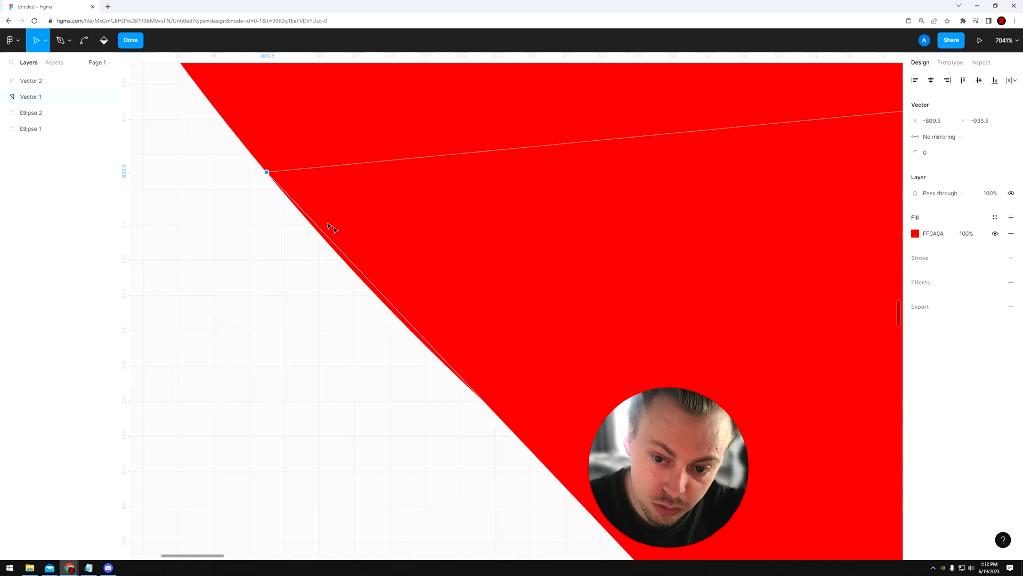
pyautogui.moveTo(268, 172)
pyautogui.mouseDown()
pyautogui.moveTo(276, 178)
pyautogui.moveTo(263, 164)
pyautogui.moveTo(294, 207)
pyautogui.moveTo(276, 177)
pyautogui.mouseUp()
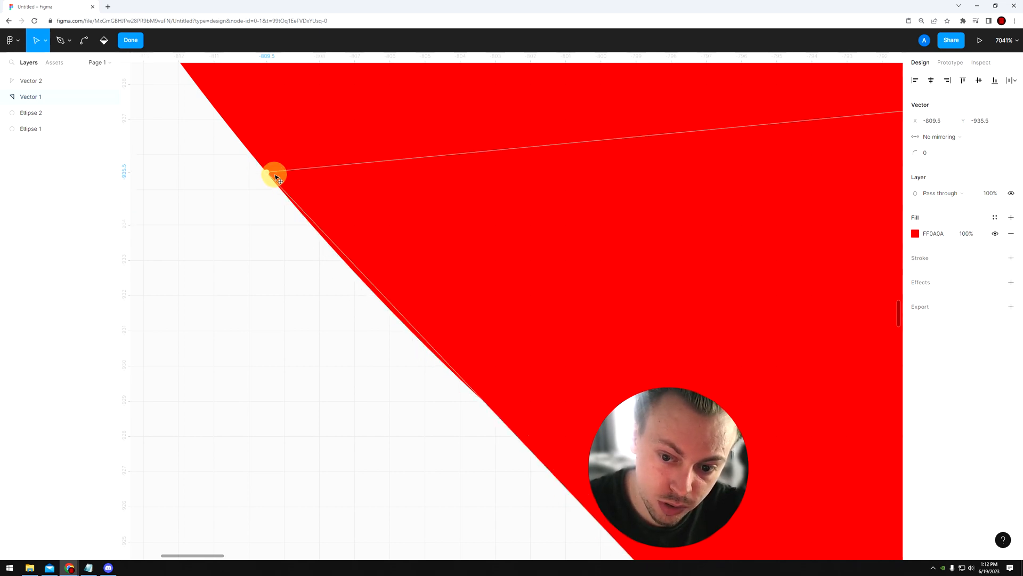
pyautogui.scroll(-10, 276, 178)
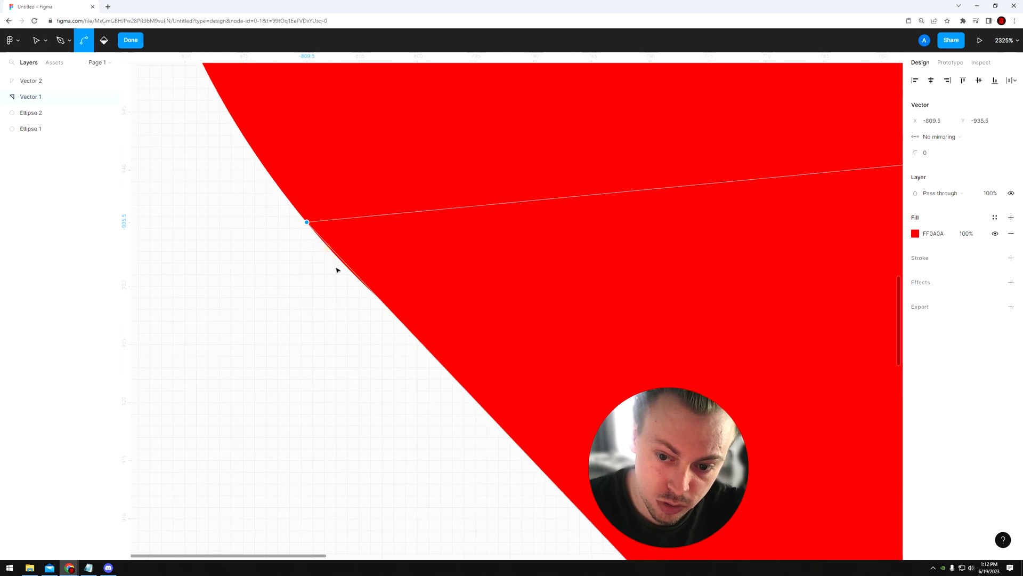
pyautogui.scroll(-2, 345, 296)
pyautogui.press('Escape')
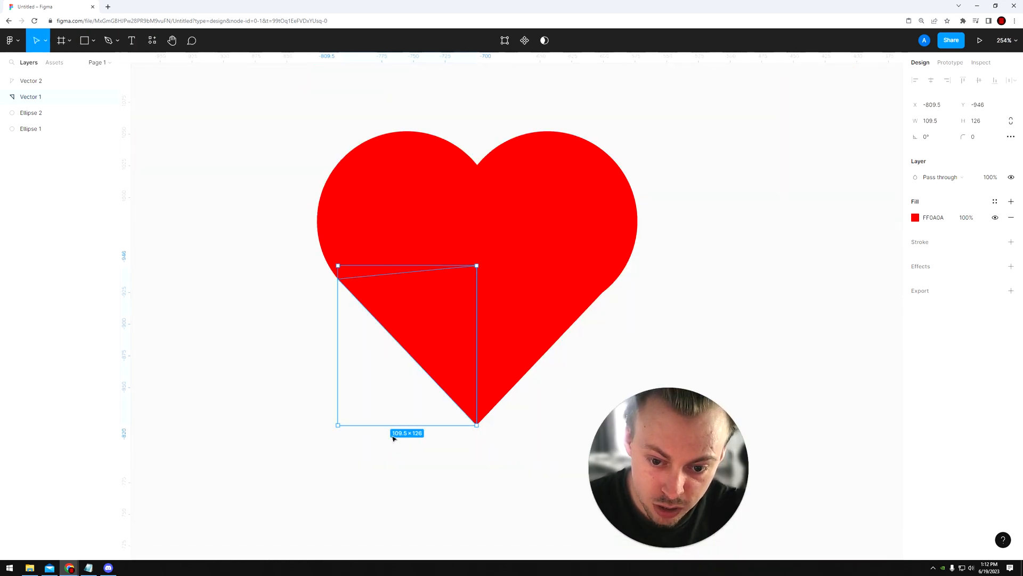
# Step: Replace the right triangle with a horizontally flipped duplicate of the left one, placed against the heart's vertical centre line
pyautogui.click(487, 355)
pyautogui.press('Delete')
pyautogui.click(454, 348)
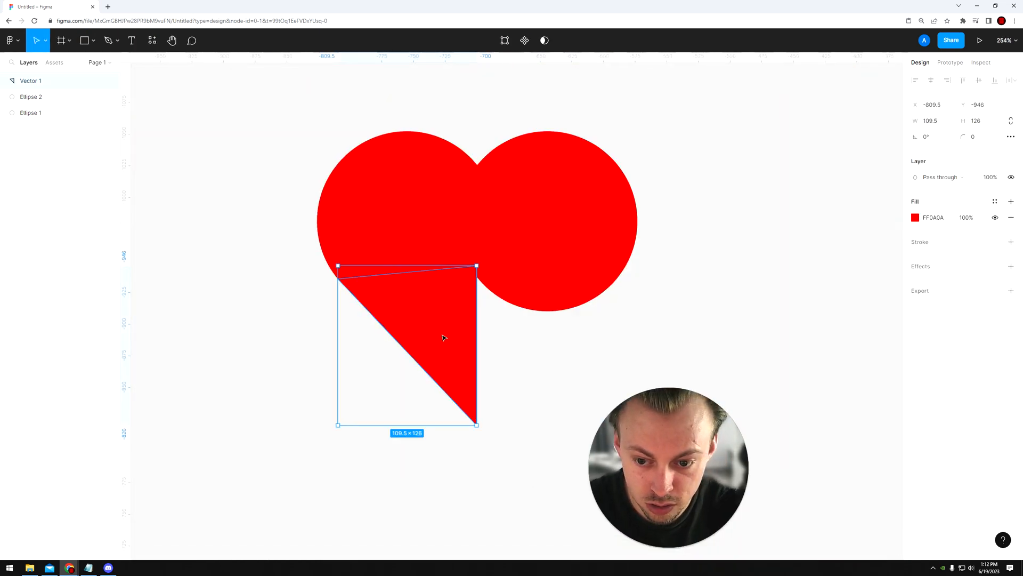
pyautogui.rightClick(443, 337)
pyautogui.click(488, 530)
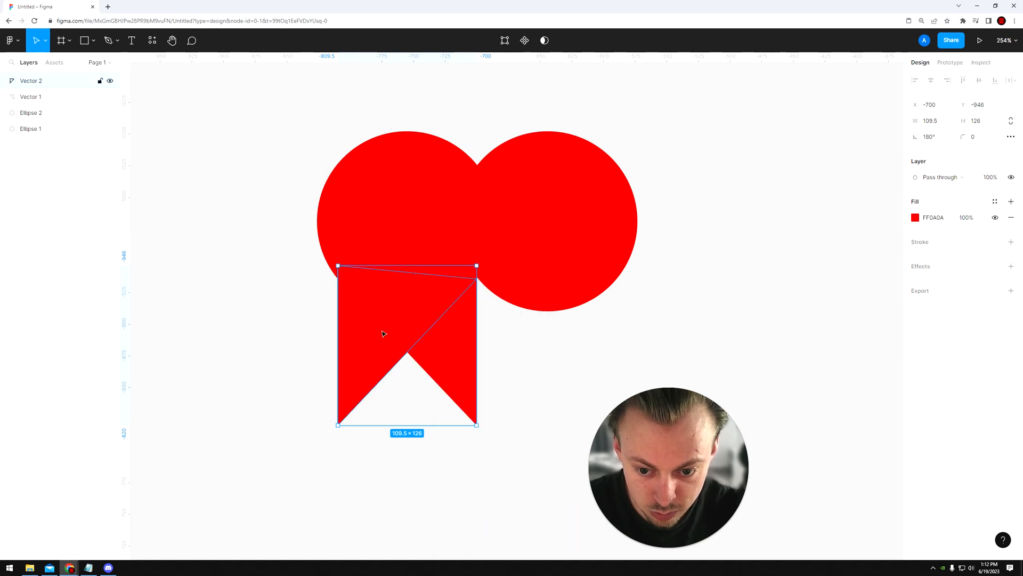
pyautogui.moveTo(388, 333); pyautogui.dragTo(518, 319)
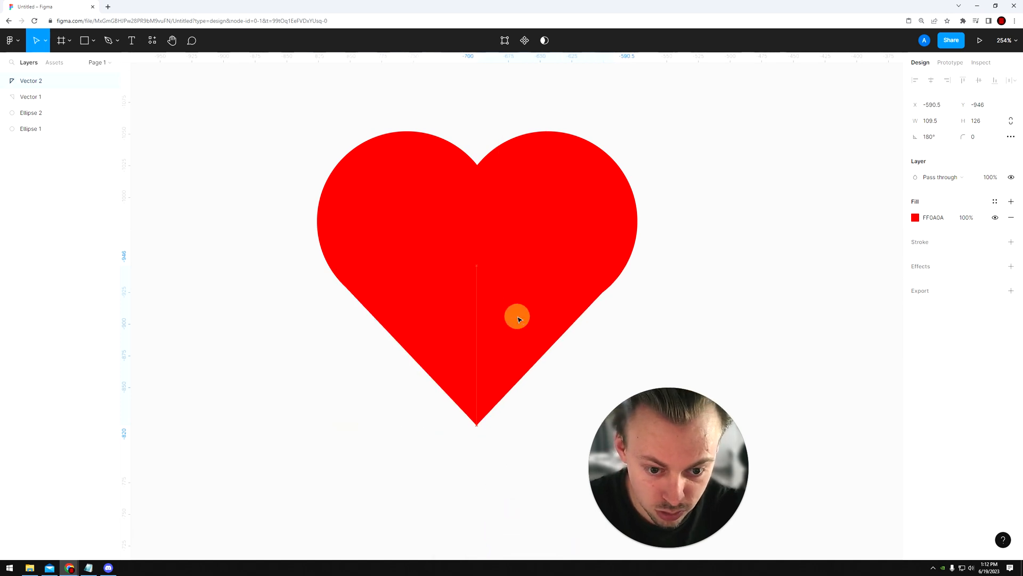
pyautogui.click(518, 318)
pyautogui.click(639, 315)
# Step: Try nudging the right triangle one unit to the right, and nudge it back
pyautogui.scroll(-5, 639, 301)
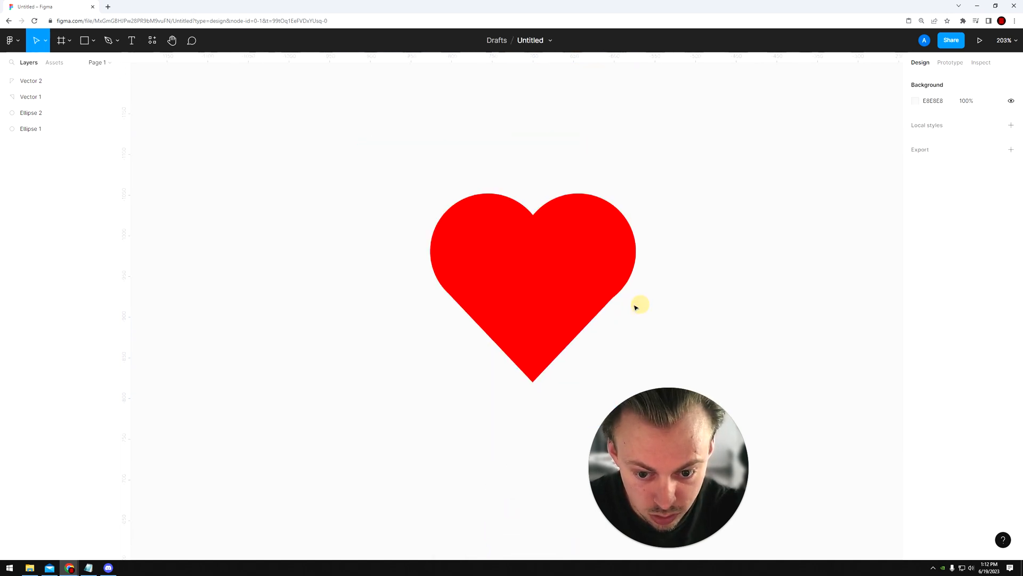
pyautogui.hscroll(1, 640, 283)
pyautogui.scroll(5, 607, 302)
pyautogui.scroll(3, 522, 341)
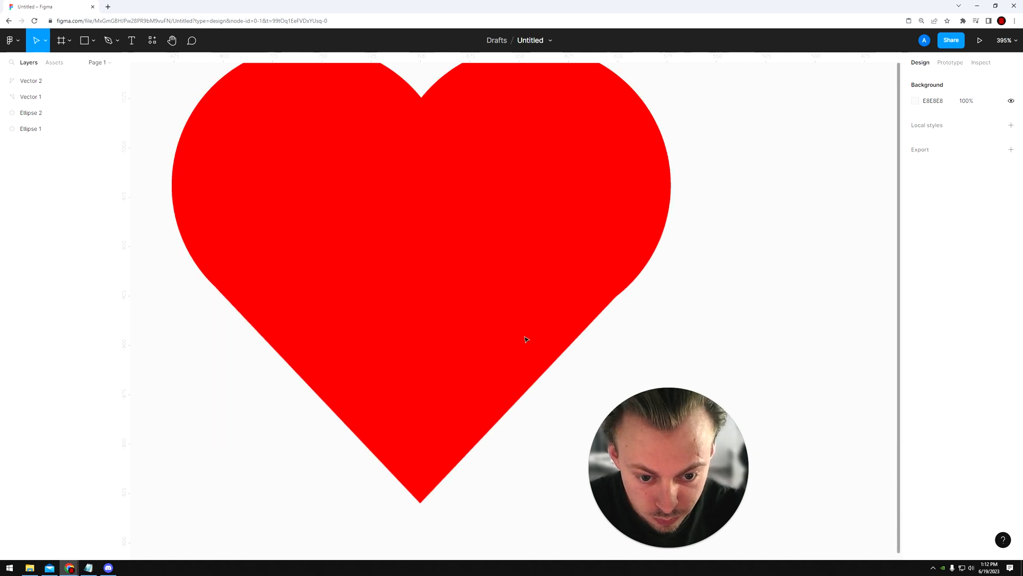
pyautogui.click(537, 327)
pyautogui.press('Right')
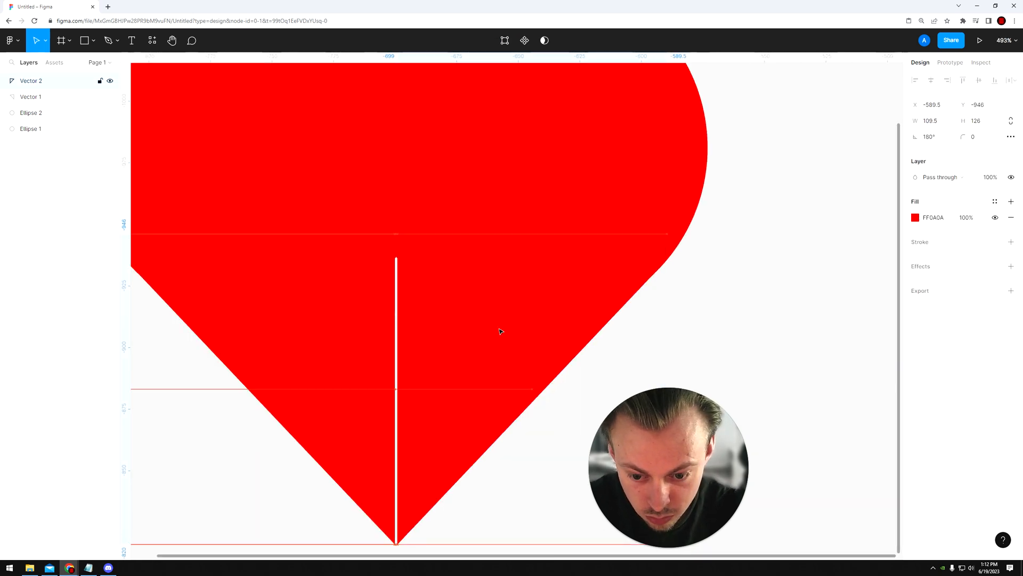
pyautogui.press('Left')
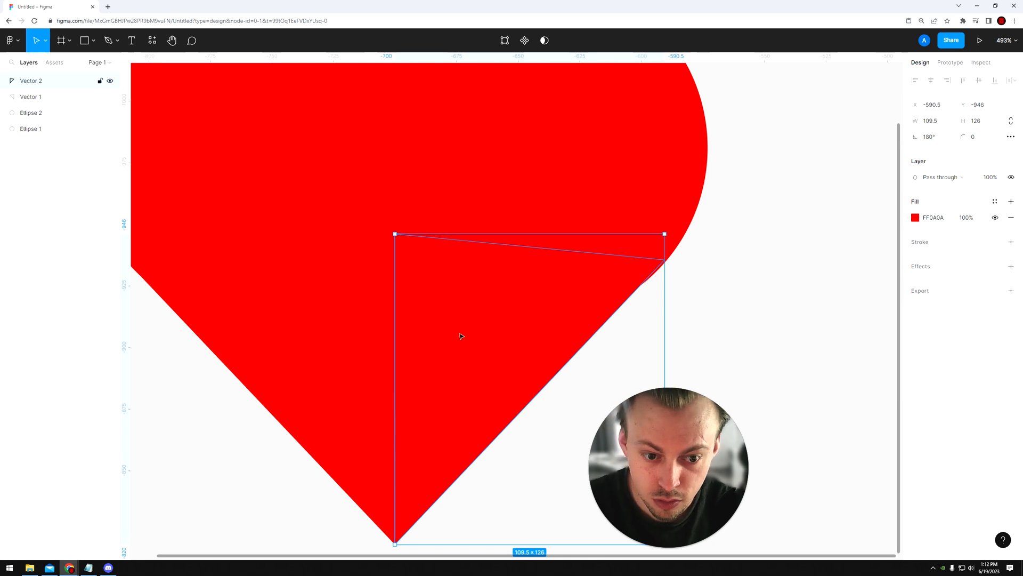
# Step: Select both circles and both triangles and combine them into one shape with Union selection
pyautogui.scroll(-3, 461, 336)
pyautogui.moveTo(396, 487); pyautogui.dragTo(543, 196)
pyautogui.scroll(-1, 524, 263)
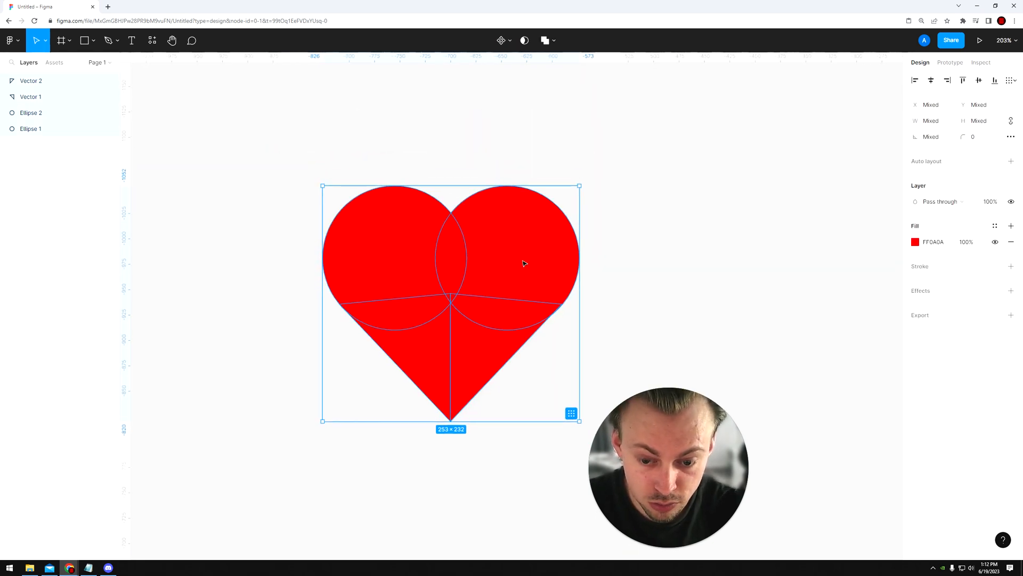
pyautogui.click(554, 41)
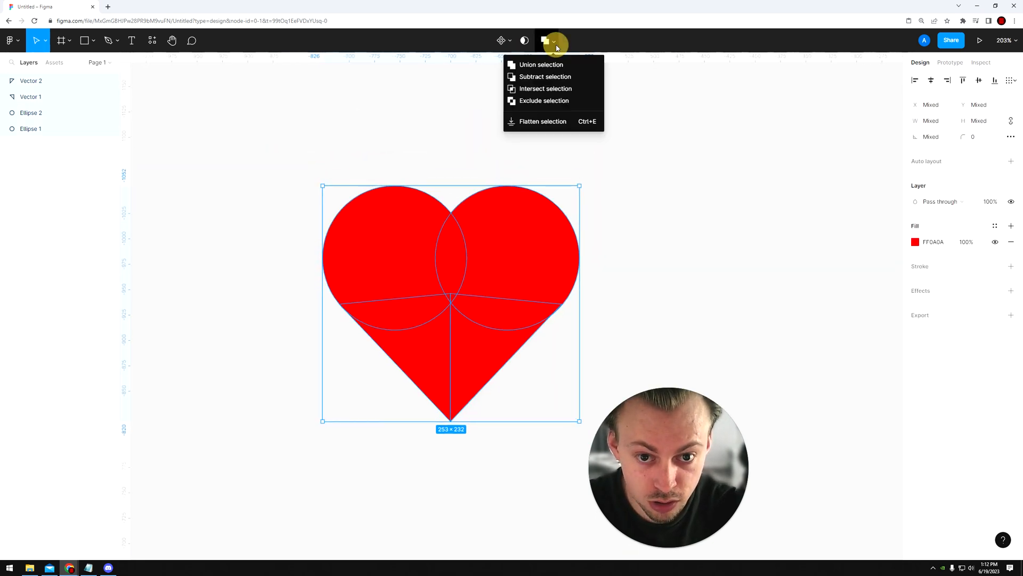
pyautogui.click(529, 65)
pyautogui.click(646, 164)
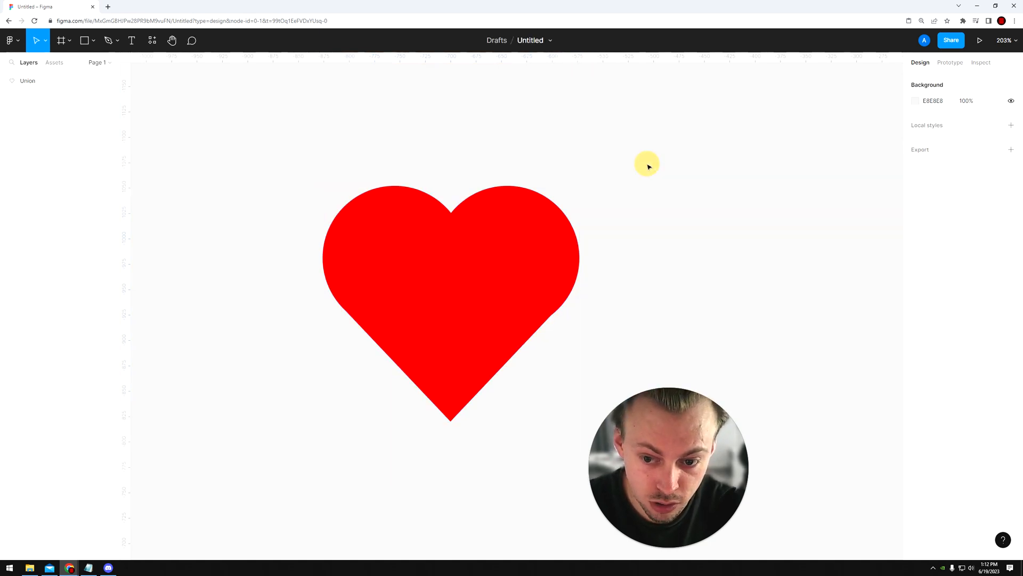
# Step: Select the united heart and pick a slightly different bright red shade as its fill
pyautogui.scroll(-4, 624, 183)
pyautogui.click(596, 201)
pyautogui.click(915, 218)
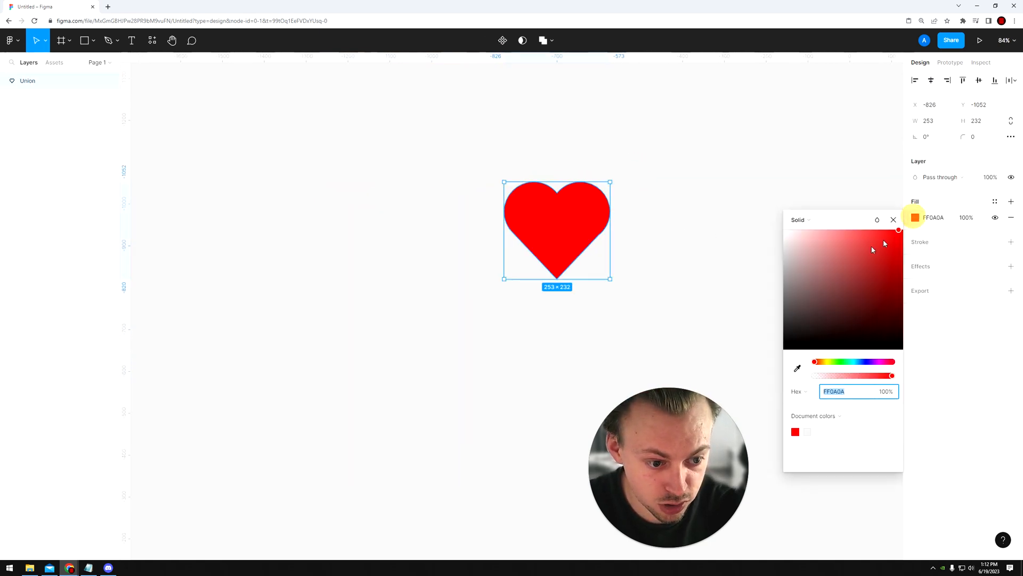
pyautogui.moveTo(874, 232)
pyautogui.mouseDown()
pyautogui.moveTo(793, 231)
pyautogui.moveTo(788, 292)
pyautogui.moveTo(774, 311)
pyautogui.moveTo(892, 236)
pyautogui.mouseUp()
pyautogui.click(672, 230)
# Step: Inside the union, move the right triangle's outer corner to X -590, Y -935 on the circle's edge
pyautogui.scroll(10, 612, 226)
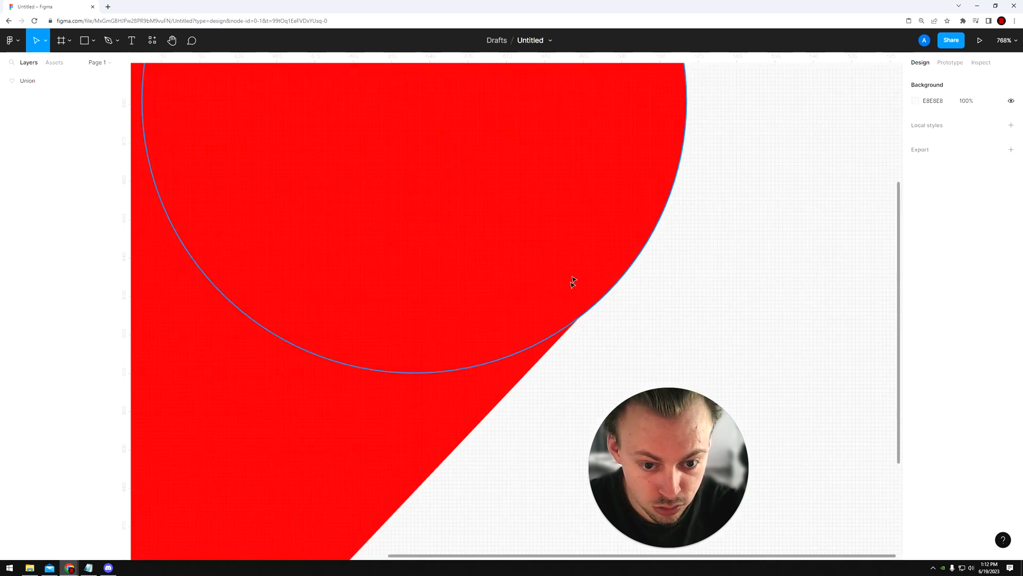
pyautogui.doubleClick(542, 346)
pyautogui.scroll(5, 614, 290)
pyautogui.scroll(2, 615, 290)
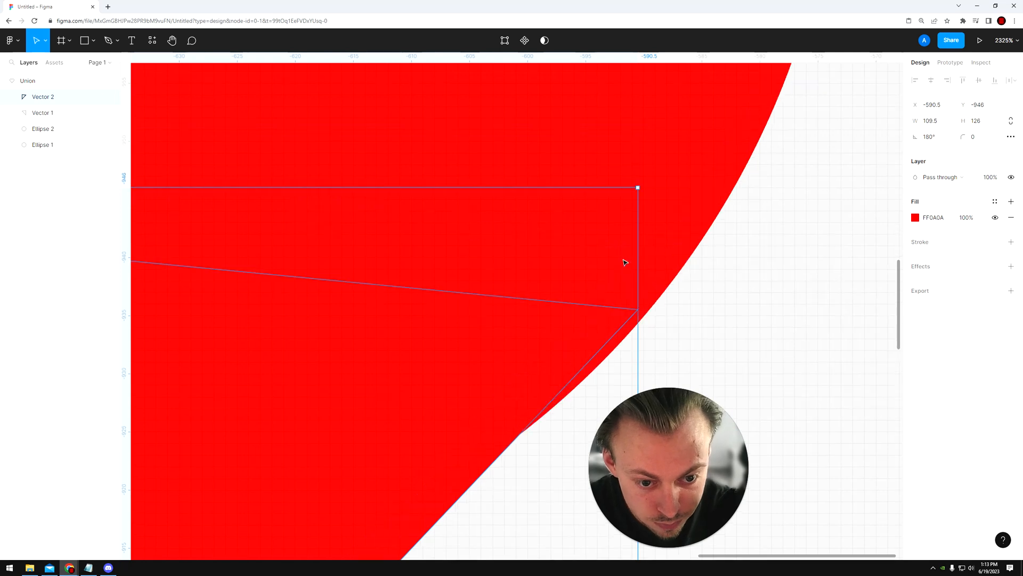
pyautogui.doubleClick(609, 312)
pyautogui.moveTo(638, 311); pyautogui.dragTo(643, 318)
pyautogui.scroll(-10, 644, 318)
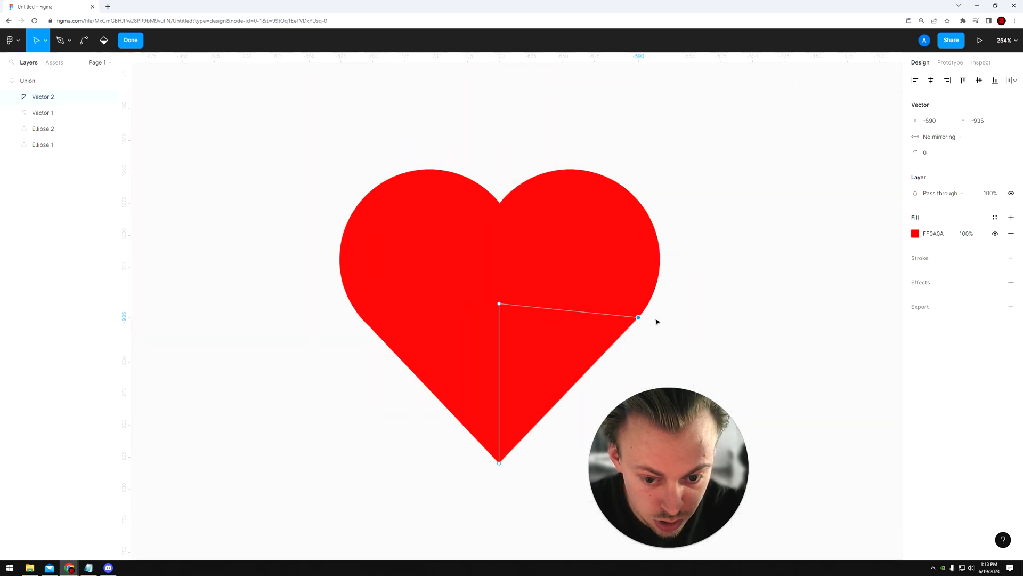
pyautogui.press('Escape')
pyautogui.press('Escape')
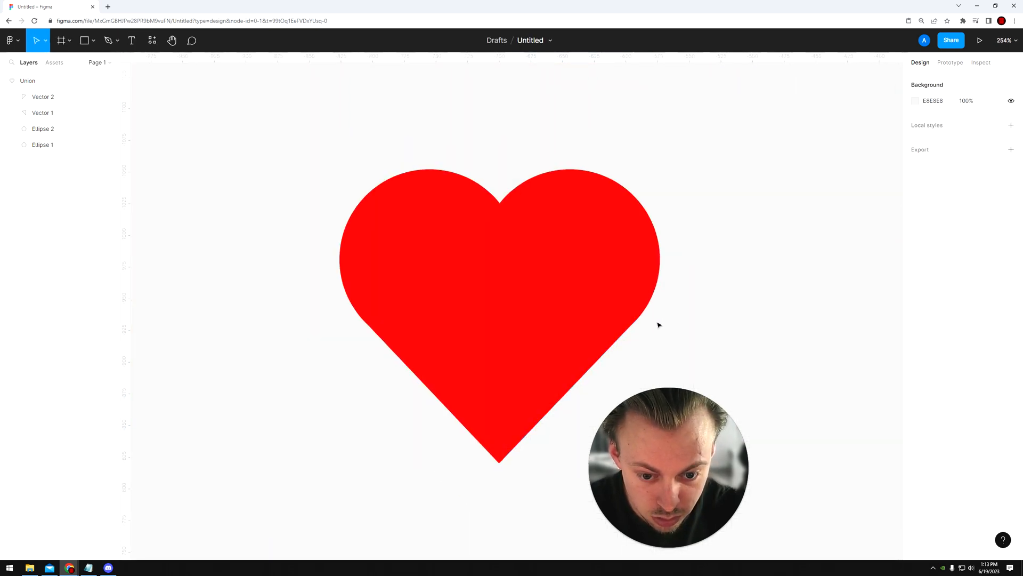
# Step: Bend the right triangle's outer corner into a smooth point with mirrored handles, placing the upper handle at X -587.5, Y -938.5
pyautogui.scroll(-3, 659, 322)
pyautogui.scroll(-3, 637, 280)
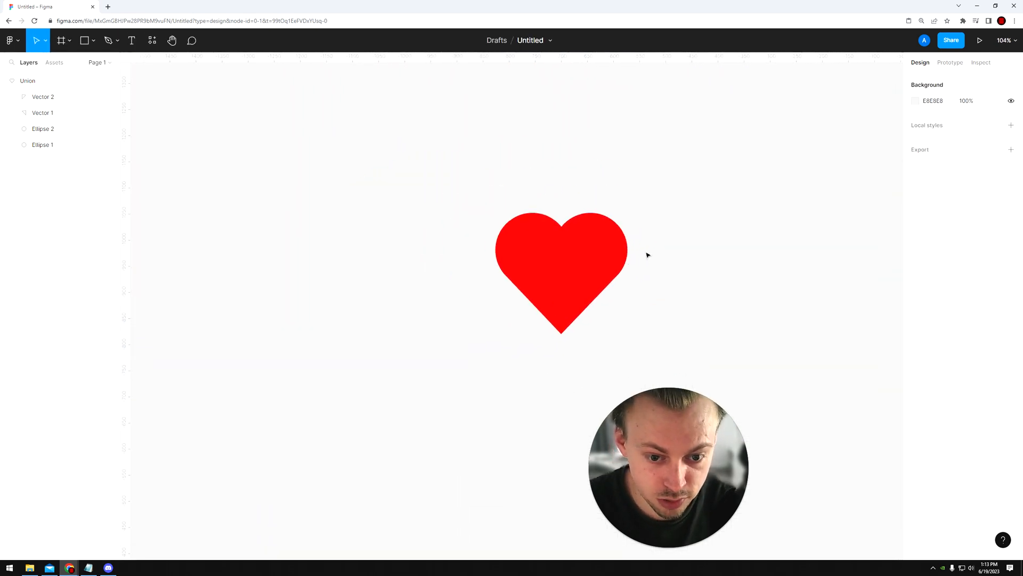
pyautogui.scroll(10, 599, 287)
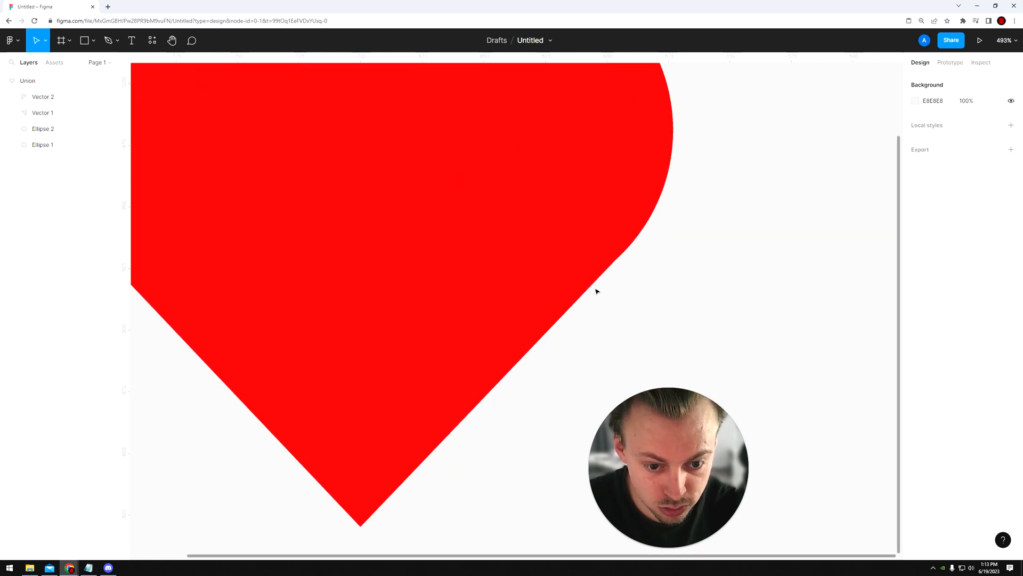
pyautogui.click(602, 271)
pyautogui.doubleClick(602, 271)
pyautogui.doubleClick(620, 241)
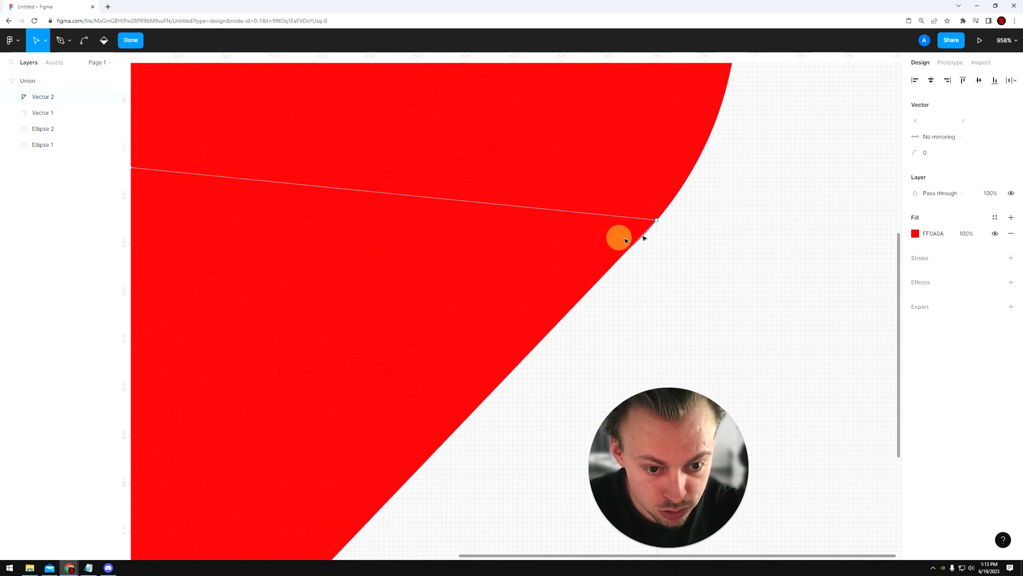
pyautogui.scroll(4, 659, 223)
pyautogui.click(641, 226)
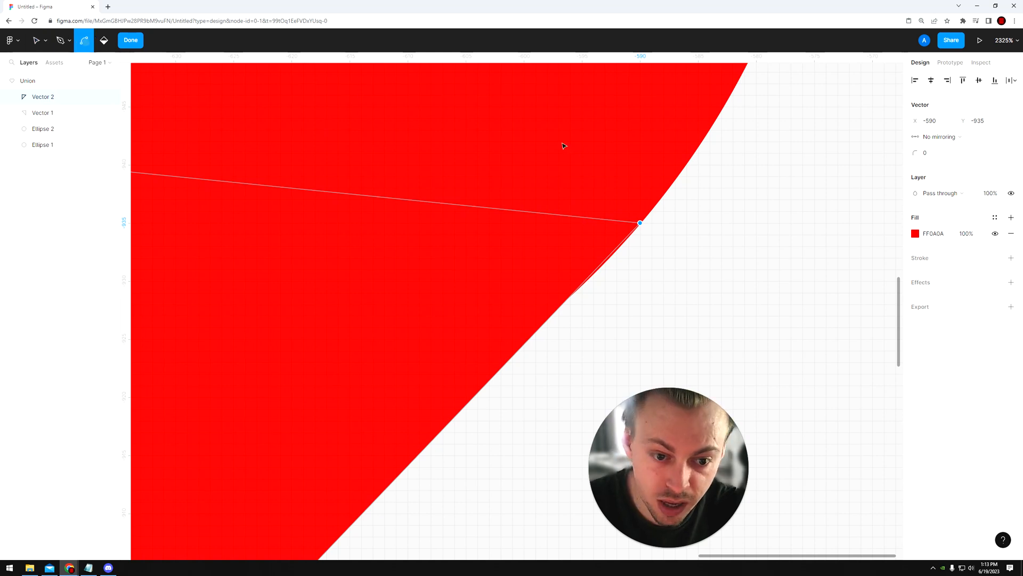
pyautogui.moveTo(641, 226); pyautogui.dragTo(668, 192)
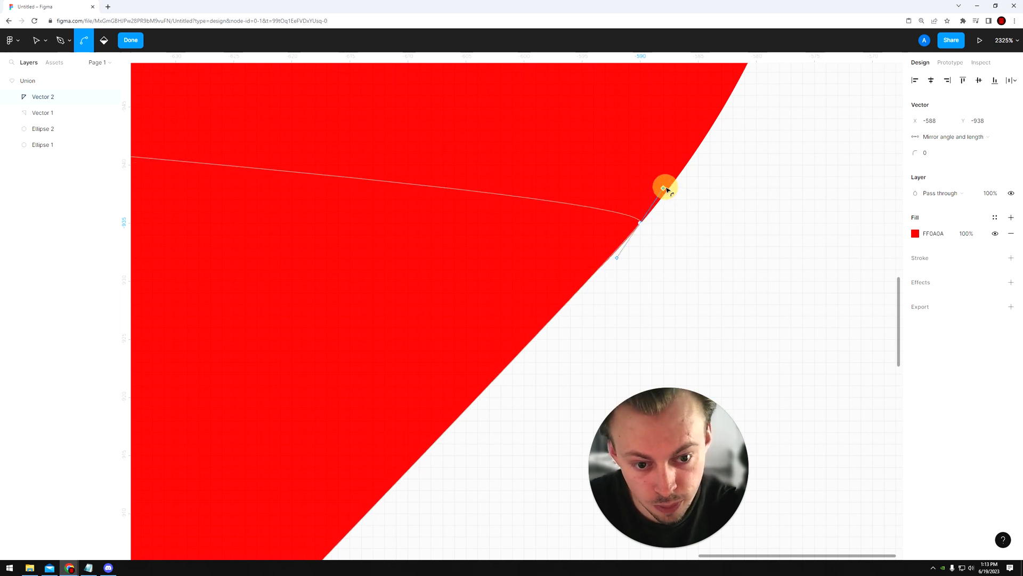
pyautogui.moveTo(670, 184); pyautogui.dragTo(670, 182)
pyautogui.scroll(-8, 669, 233)
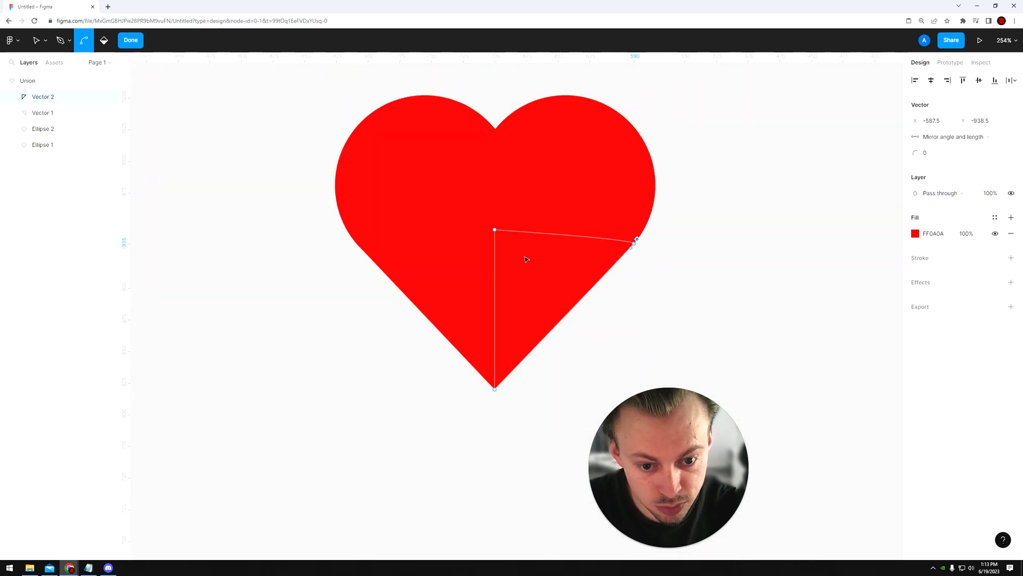
# Step: Bend the left triangle's outer corner into a smooth point with mirrored handles, placing the upper handle at X -809.5, Y -936.5
pyautogui.click(430, 277)
pyautogui.doubleClick(429, 276)
pyautogui.scroll(10, 356, 243)
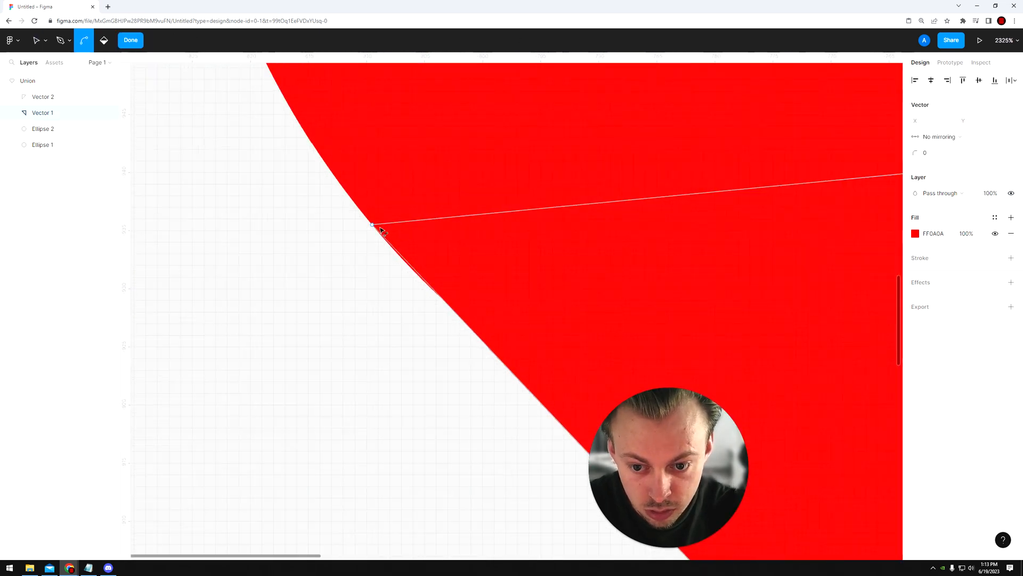
pyautogui.press('ctrl')
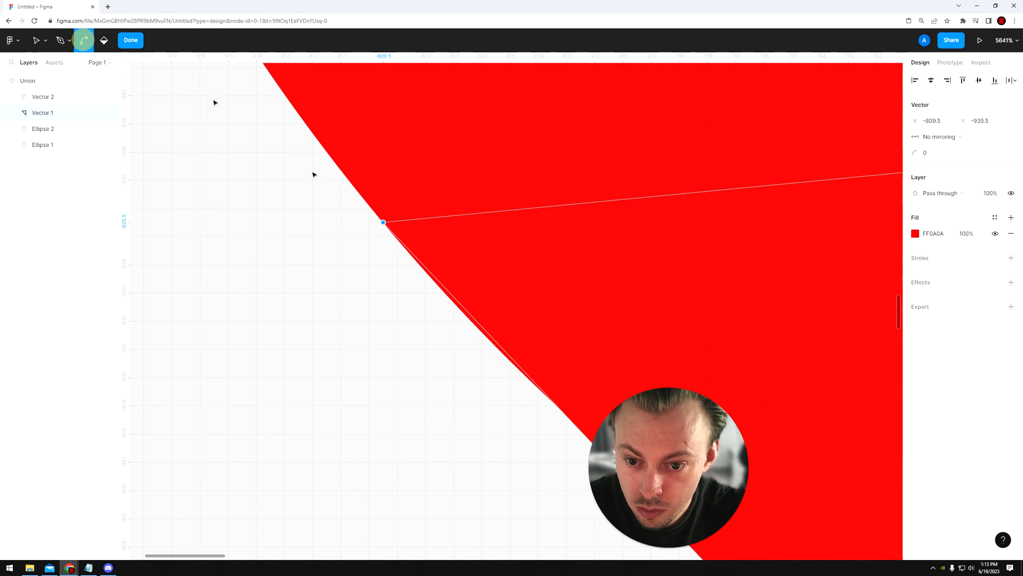
pyautogui.moveTo(385, 222); pyautogui.dragTo(361, 199)
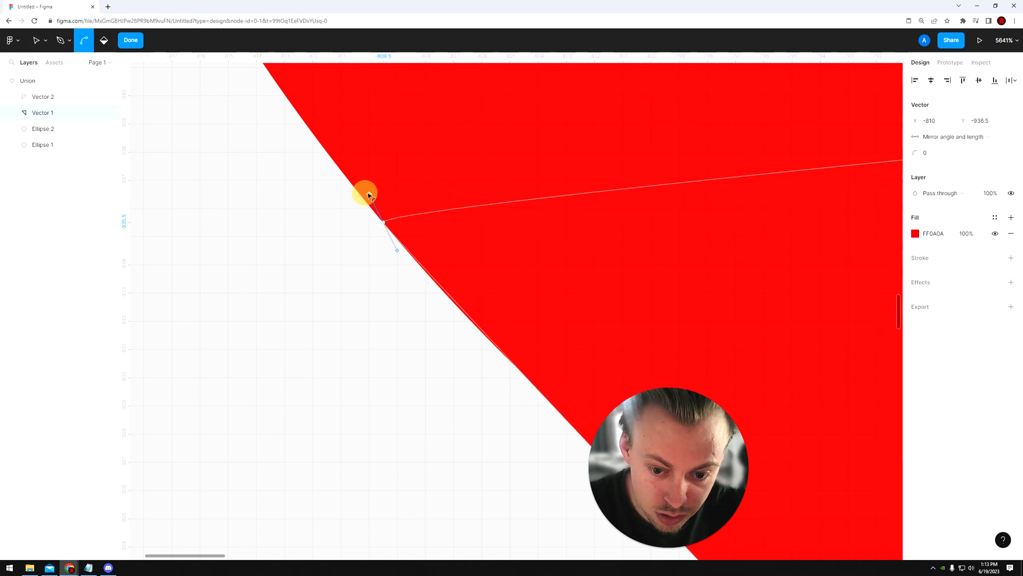
pyautogui.moveTo(377, 193); pyautogui.dragTo(389, 218)
pyautogui.hotkey('shift', '1')
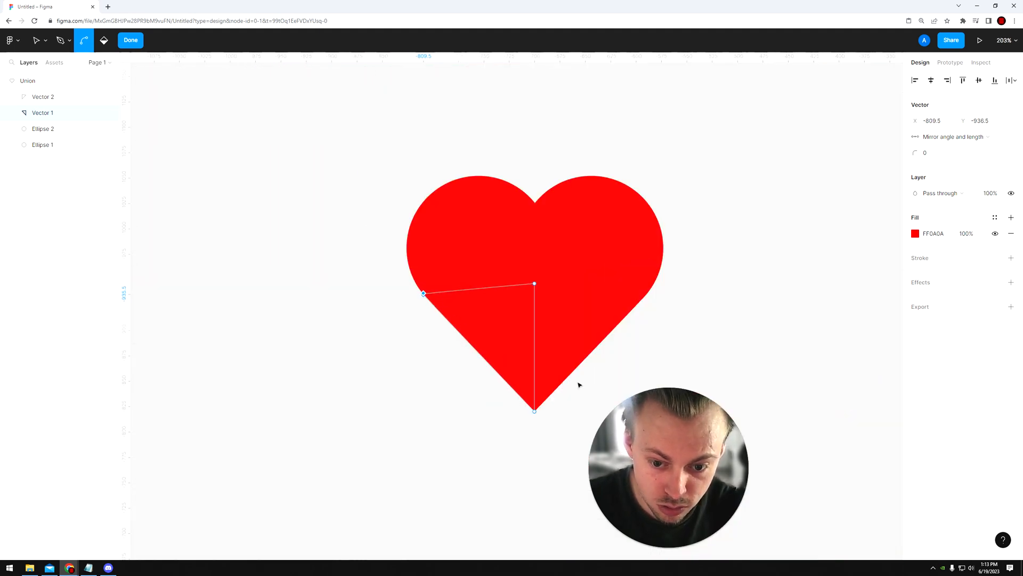
# Step: Select both triangles inside the union and shorten them from the heart's tip to a height of 119
pyautogui.click(628, 374)
pyautogui.click(569, 389)
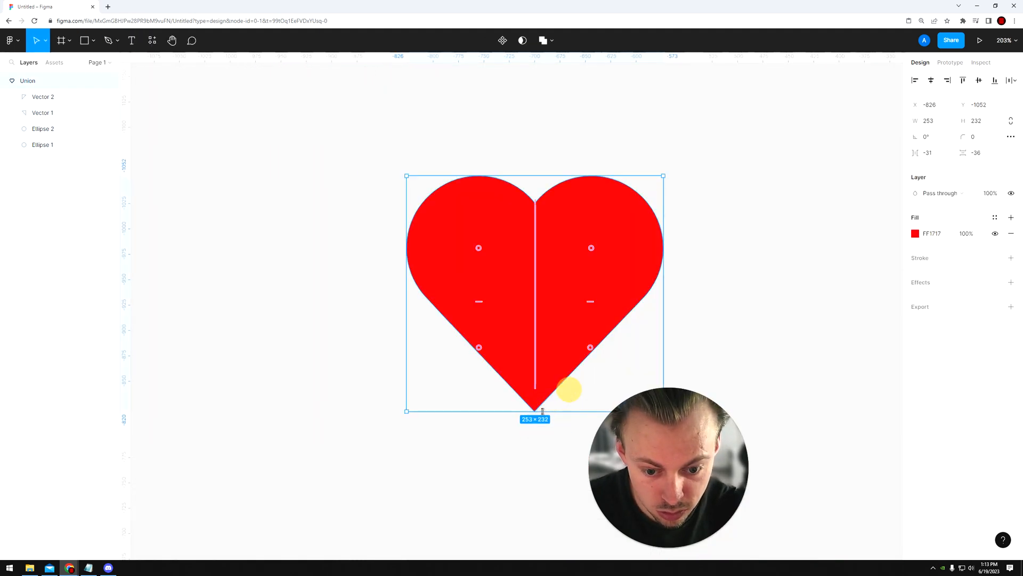
pyautogui.doubleClick(542, 387)
pyautogui.keyDown('shift'); pyautogui.click(514, 362); pyautogui.keyUp('shift')
pyautogui.moveTo(526, 409)
pyautogui.mouseDown()
pyautogui.moveTo(528, 392)
pyautogui.moveTo(528, 404)
pyautogui.mouseUp()
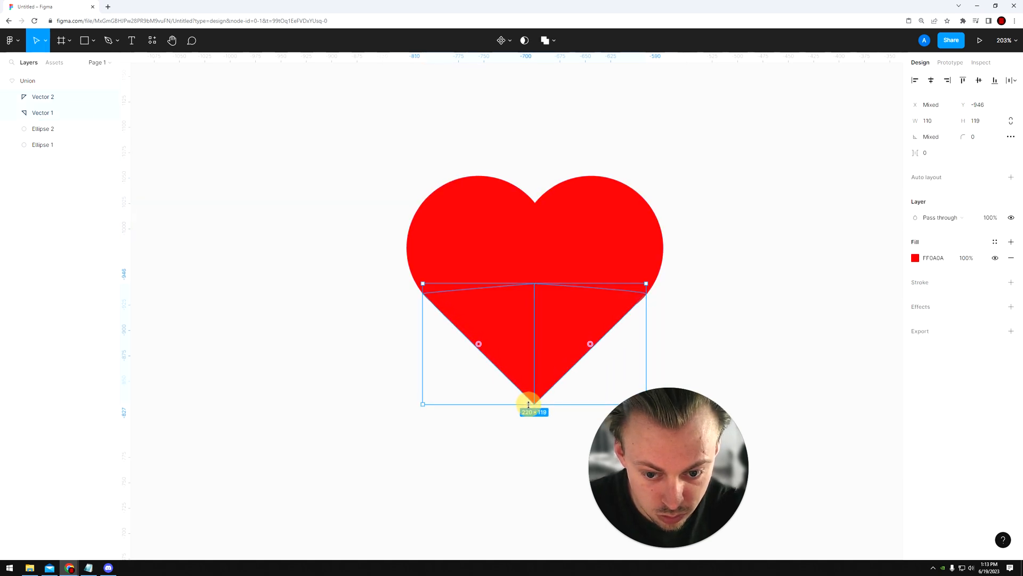
pyautogui.click(535, 432)
pyautogui.scroll(-2, 535, 426)
pyautogui.scroll(-2, 535, 426)
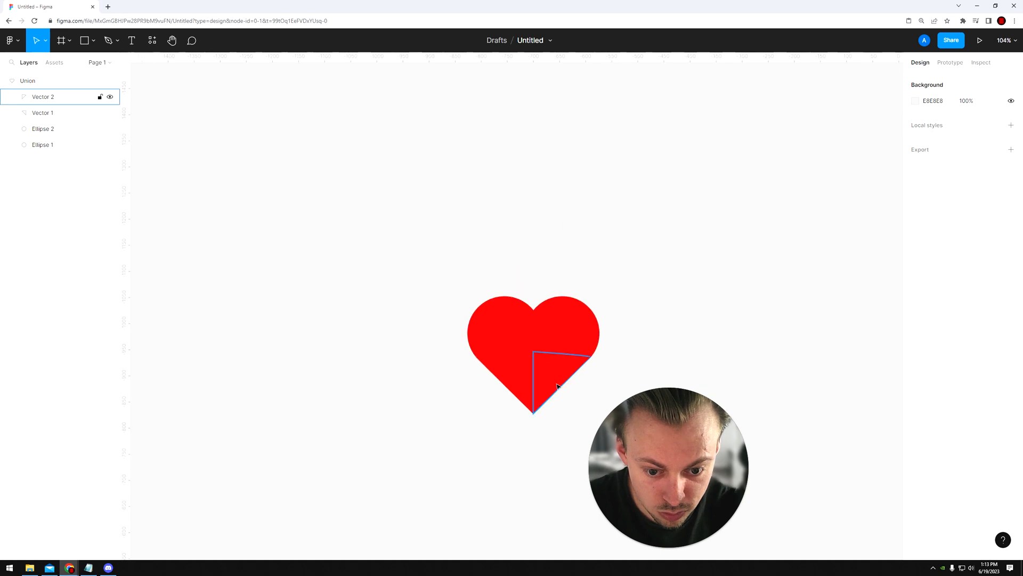
# Step: Fine-tune the curve at the right triangle's outer corner, with the point at X -590, Y -935, and leave vector editing
pyautogui.scroll(3, 558, 384)
pyautogui.doubleClick(557, 382)
pyautogui.keyDown('shift'); pyautogui.click(491, 377); pyautogui.keyUp('shift')
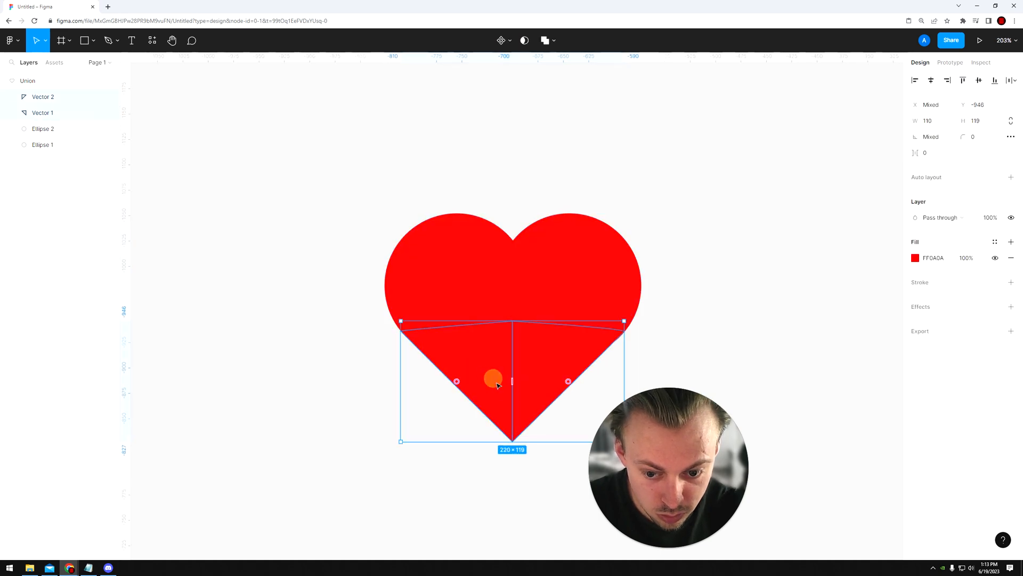
pyautogui.click(642, 338)
pyautogui.scroll(5, 639, 336)
pyautogui.click(549, 340)
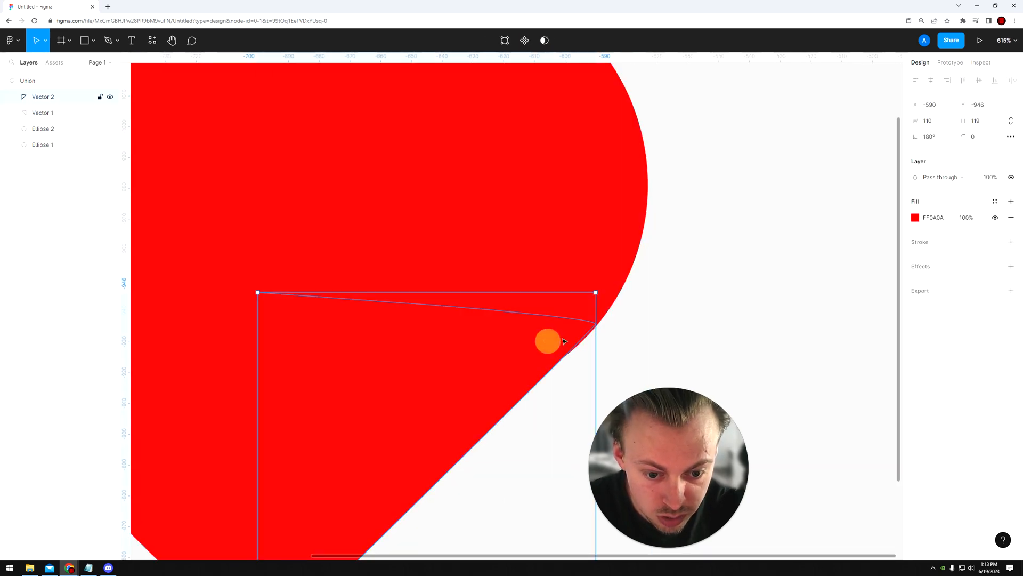
pyautogui.scroll(5, 554, 338)
pyautogui.doubleClick(568, 331)
pyautogui.click(596, 323)
pyautogui.moveTo(599, 325); pyautogui.dragTo(598, 329)
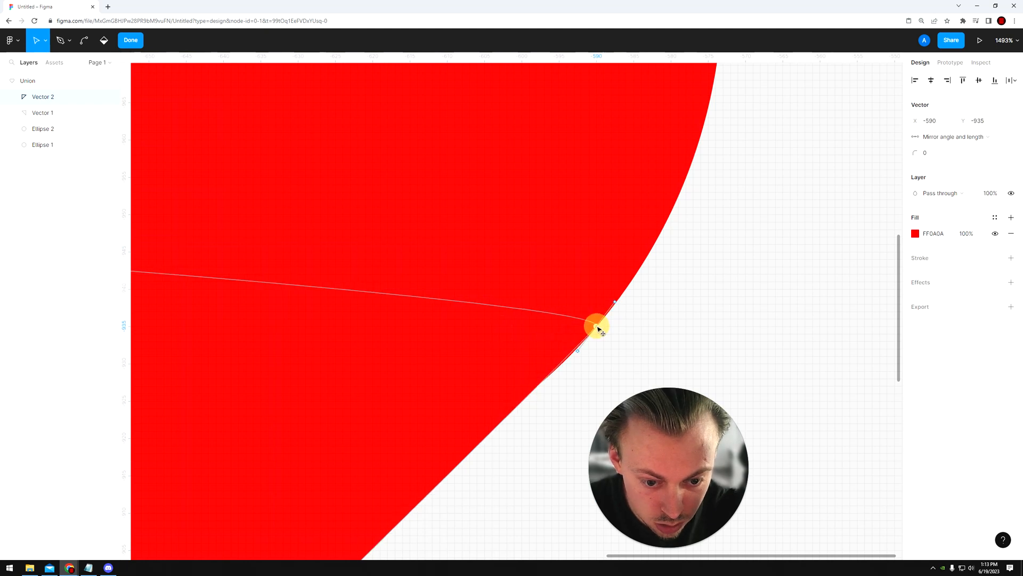
pyautogui.scroll(-10, 598, 328)
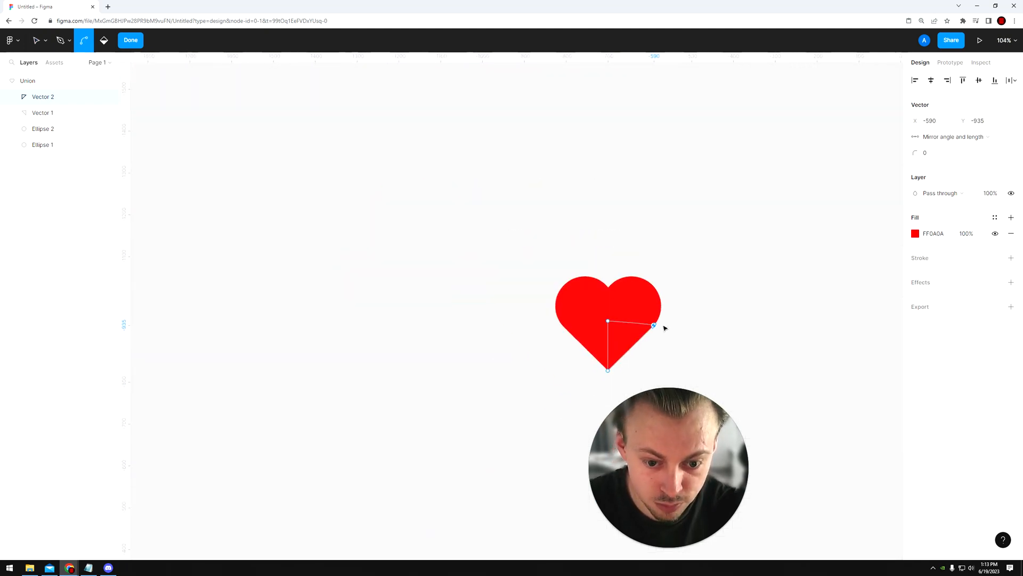
pyautogui.press('Escape')
pyautogui.click(711, 320)
pyautogui.moveTo(678, 313); pyautogui.dragTo(587, 294)
pyautogui.scroll(1, 587, 295)
pyautogui.moveTo(609, 229); pyautogui.dragTo(457, 358)
pyautogui.click(384, 416)
pyautogui.click(593, 231)
pyautogui.click(570, 409)
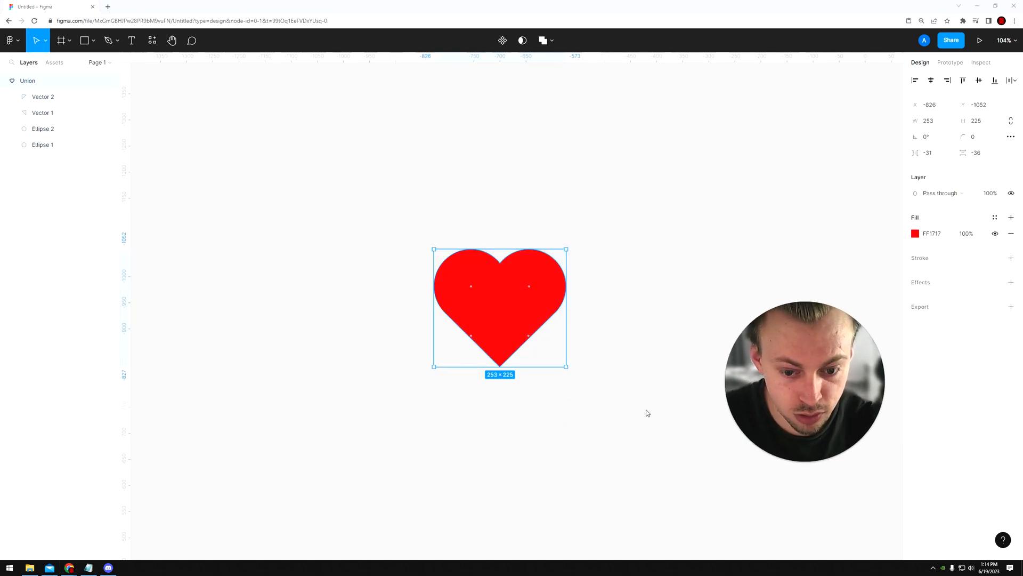
pyautogui.click(591, 225)
pyautogui.moveTo(590, 220); pyautogui.dragTo(453, 393)
pyautogui.click(453, 393)
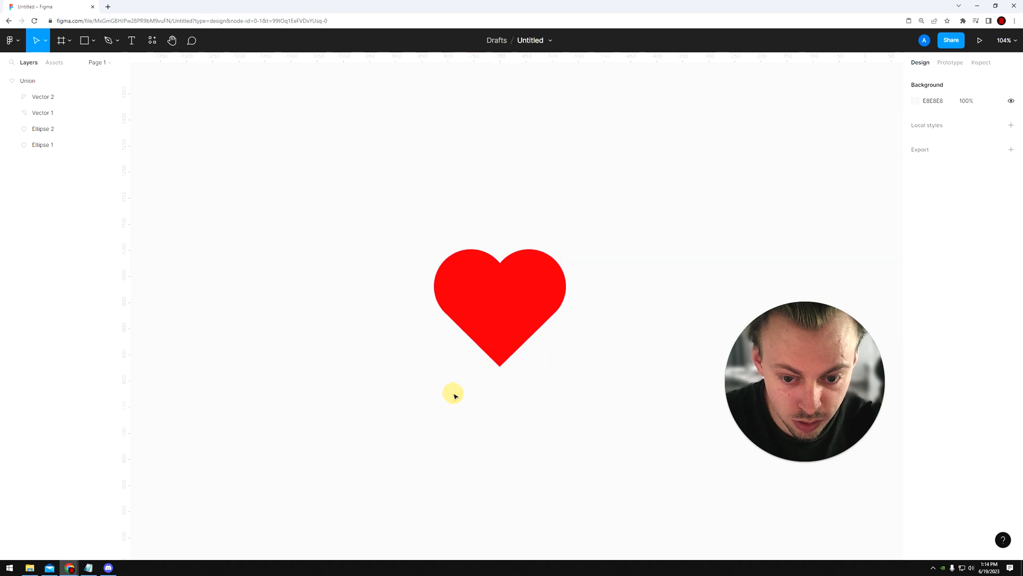
# Step: Select both triangles inside the union and stretch them slightly downward to lengthen the heart's tip
pyautogui.doubleClick(504, 350)
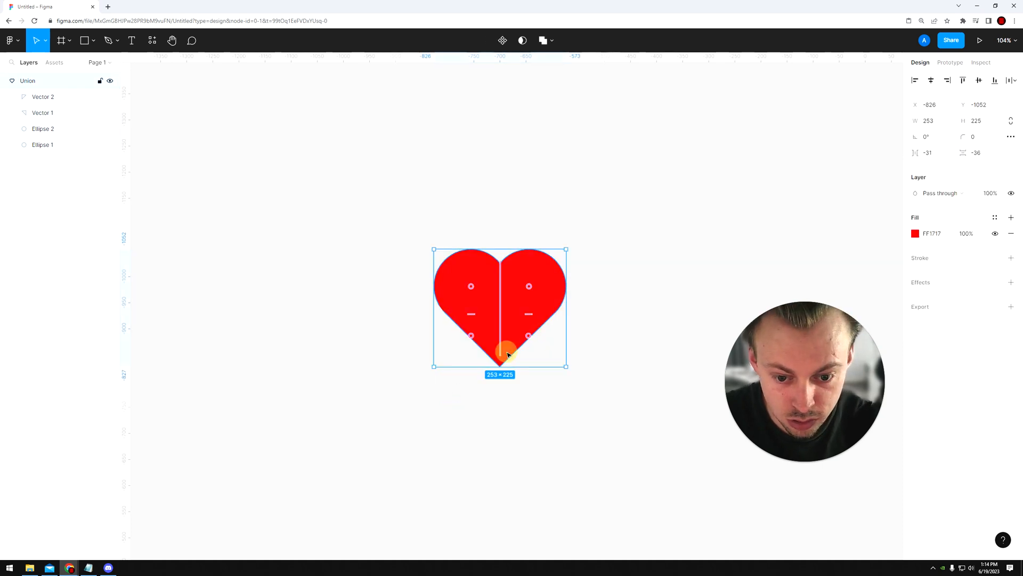
pyautogui.moveTo(486, 377); pyautogui.dragTo(515, 352)
pyautogui.doubleClick(504, 348)
pyautogui.keyDown('shift'); pyautogui.click(487, 347); pyautogui.keyUp('shift')
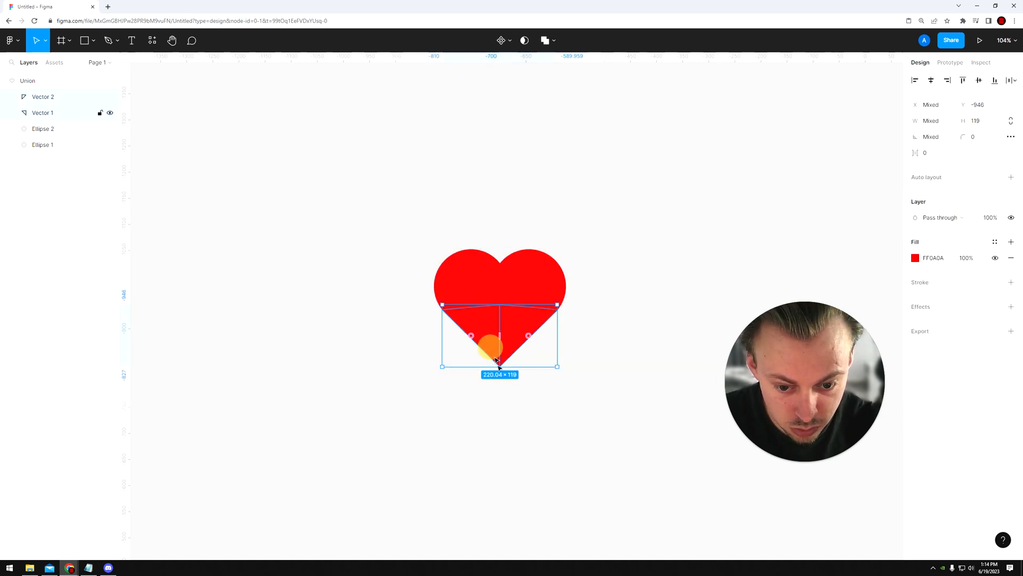
pyautogui.click(541, 402)
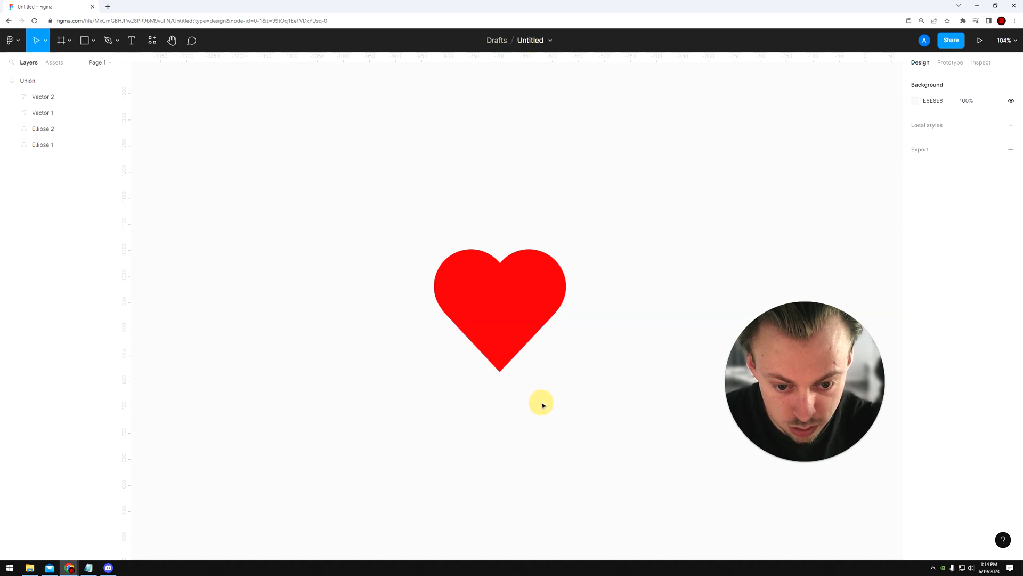
# Step: Move the right triangle's outer corner point to X -590.5, Y -934.5 to blend it into the circle's edge
pyautogui.scroll(3, 542, 409)
pyautogui.doubleClick(505, 336)
pyautogui.scroll(10, 506, 337)
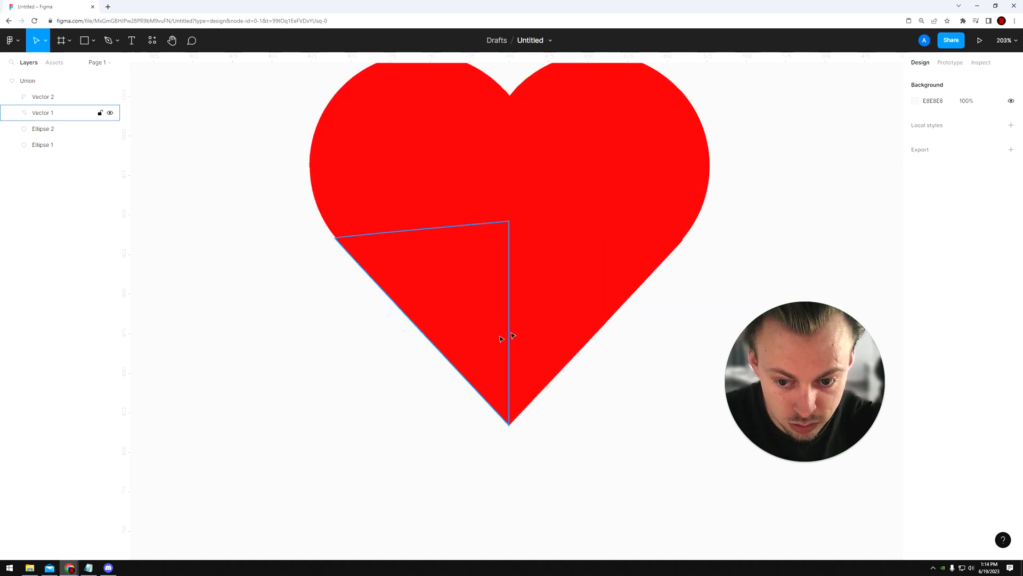
pyautogui.doubleClick(767, 234)
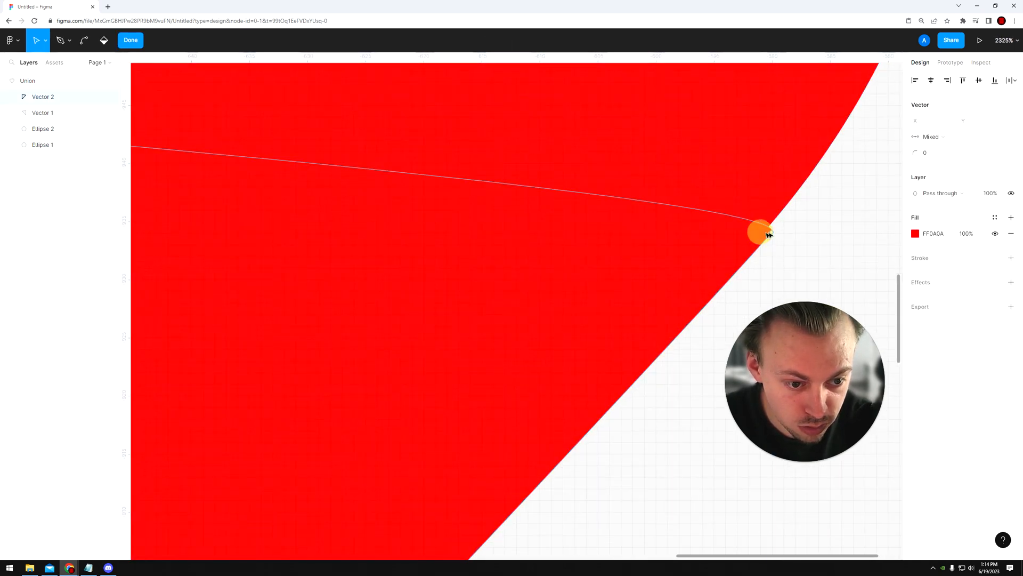
pyautogui.click(766, 228)
pyautogui.press('Escape')
pyautogui.scroll(-10, 480, 285)
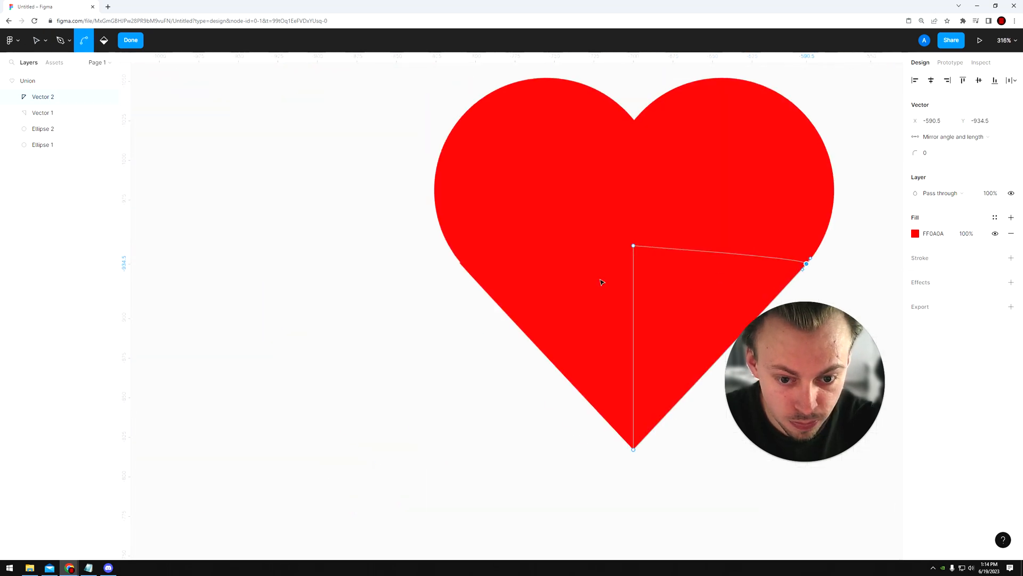
# Step: Check the left triangle's outer corner point where it meets the circle, and leave vector editing to view the whole heart
pyautogui.scroll(6, 458, 262)
pyautogui.doubleClick(458, 261)
pyautogui.click(407, 222)
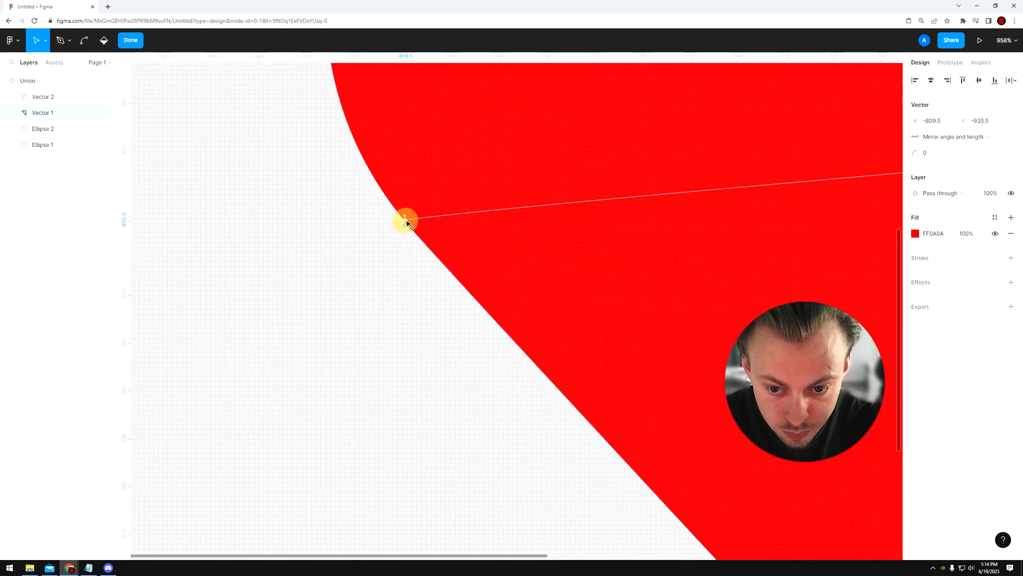
pyautogui.scroll(5, 399, 223)
pyautogui.scroll(-15, 405, 266)
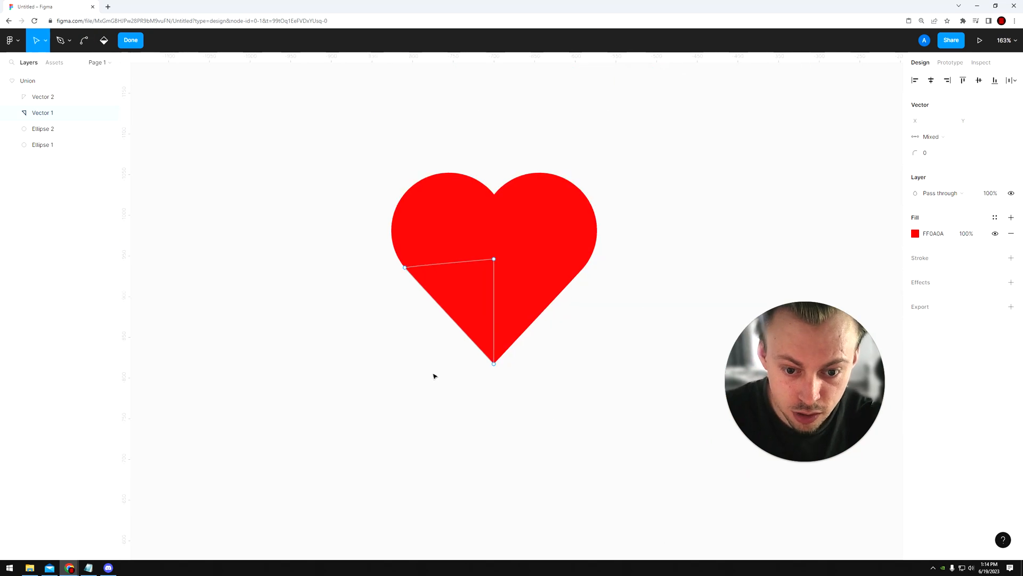
pyautogui.click(466, 402)
pyautogui.scroll(-2, 470, 464)
pyautogui.moveTo(470, 465); pyautogui.dragTo(477, 351)
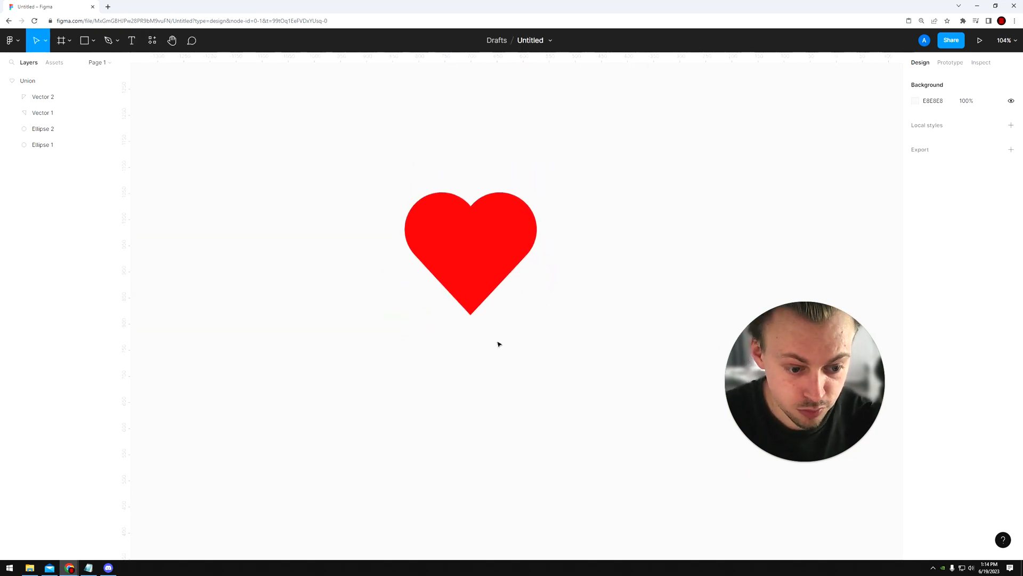